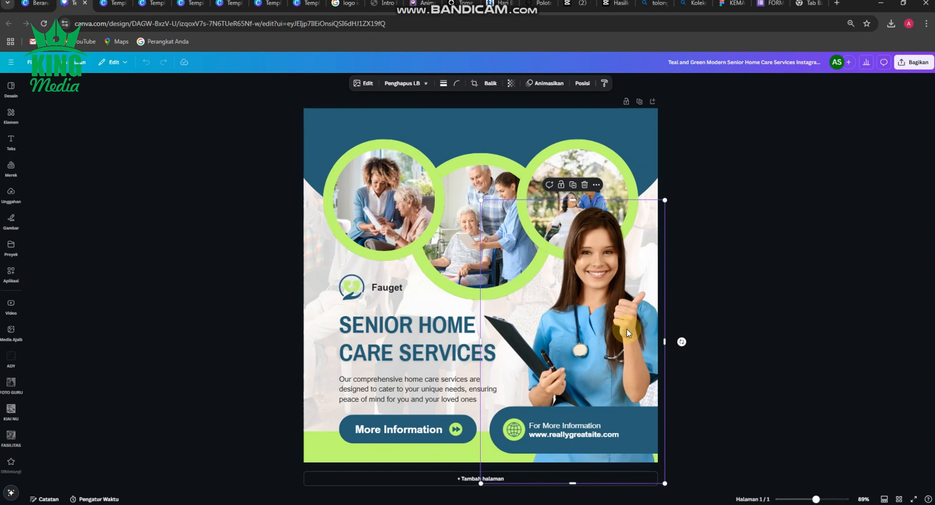
Delete the woman cutout and clear the stock photos from the three circular frames
key("Delete")
left_click(383, 193)
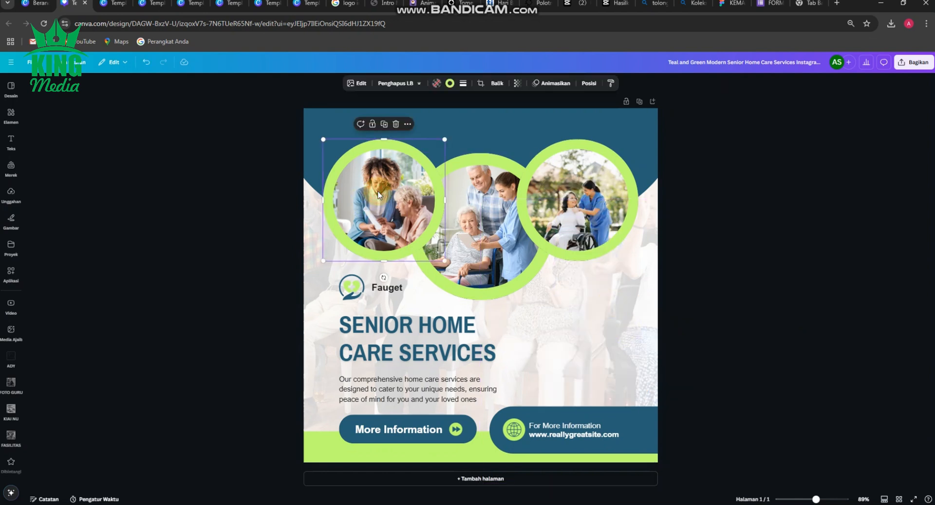
key("Delete")
left_click(497, 211)
key("Delete")
left_click(591, 206)
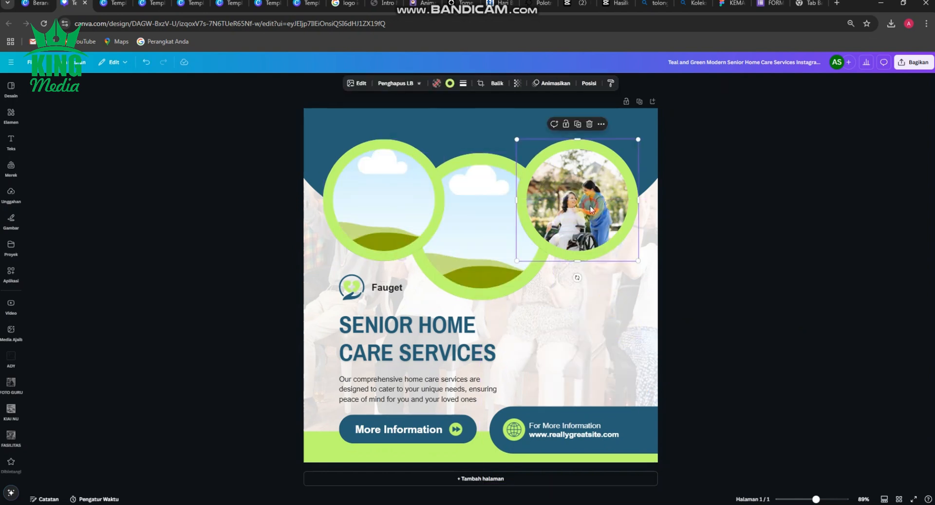
key("Delete")
left_click(744, 229)
Recolour the teal header shape to standard purple and apply the change to all matching teal shapes
left_click(314, 125)
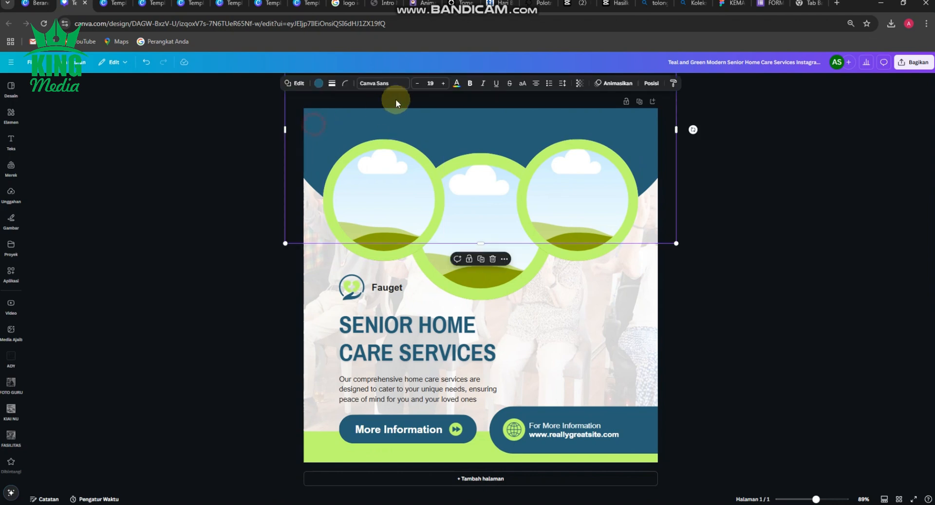
left_click(320, 83)
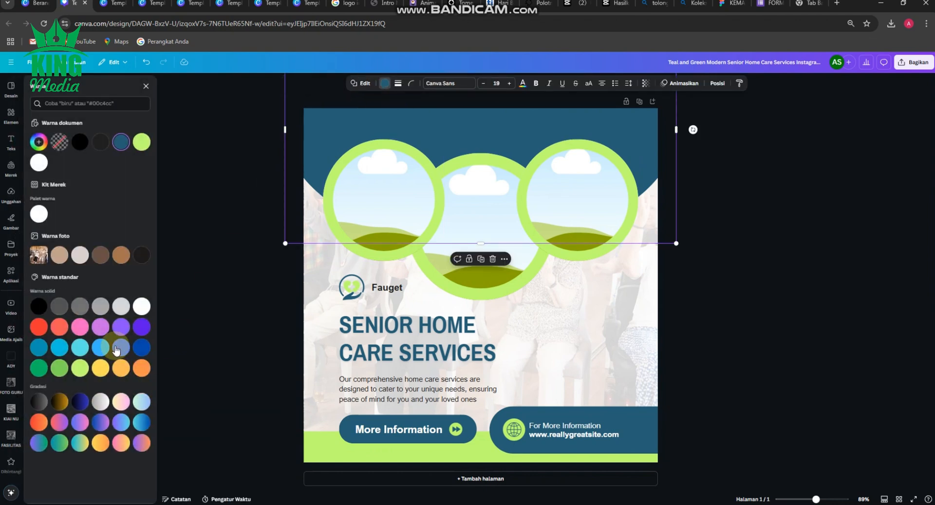
left_click(121, 326)
left_click(84, 490)
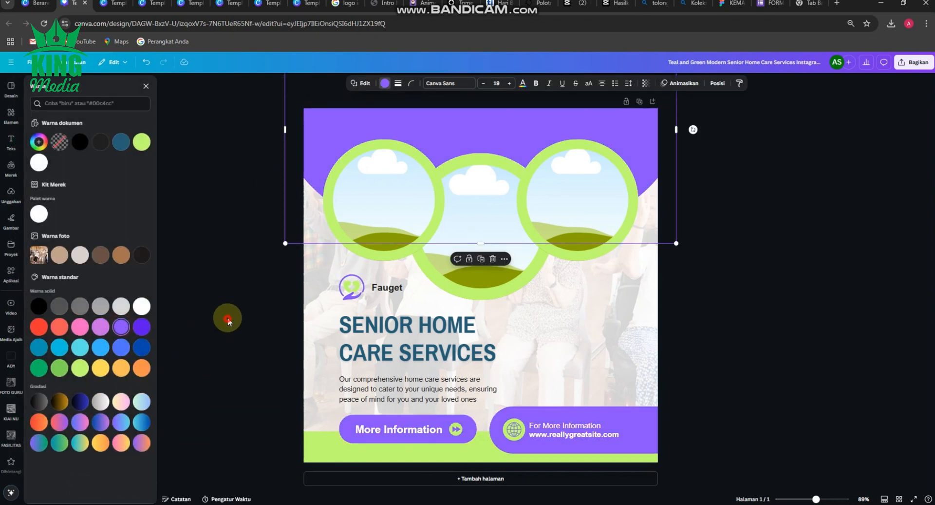
left_click(223, 293)
Delete the logo icon and the Fauget name above the heading
left_click(350, 287)
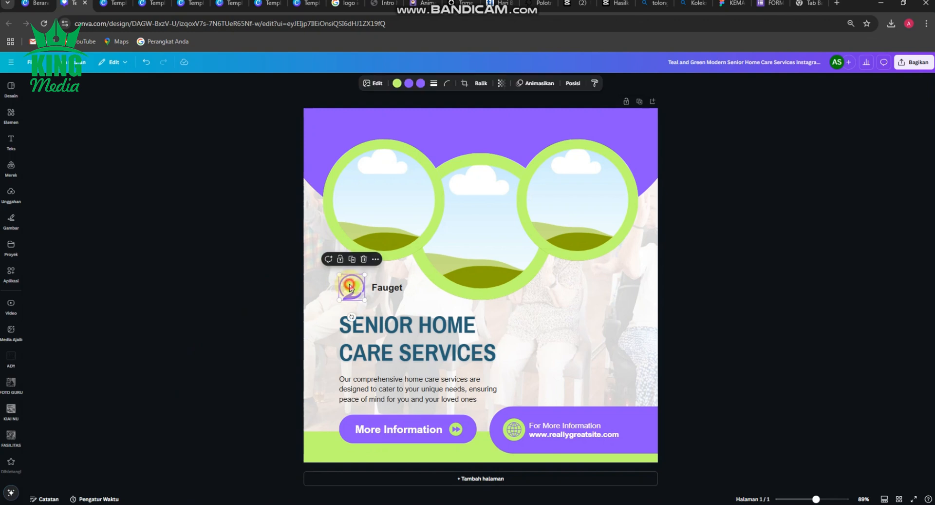
left_click(434, 300)
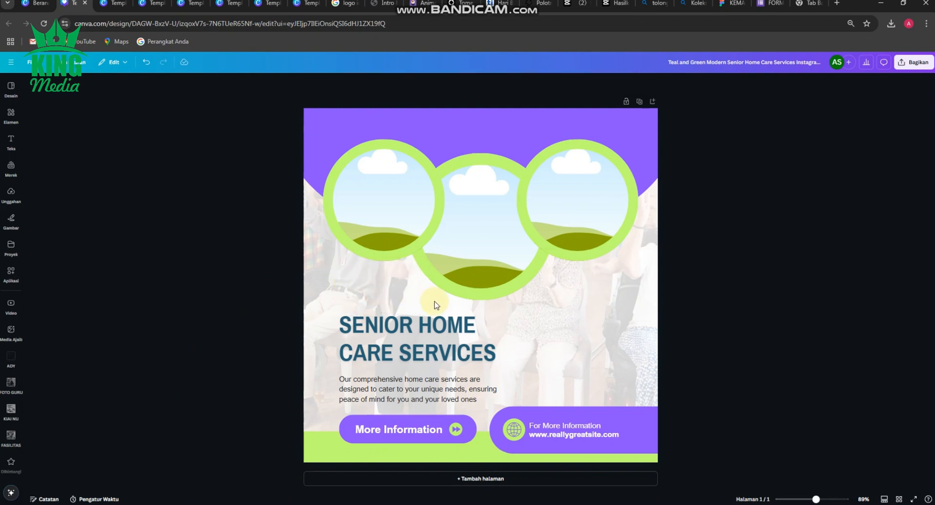
Replace the faded stock background photo with the outdoor photo of students sitting in rows
left_click(610, 327)
key("Delete")
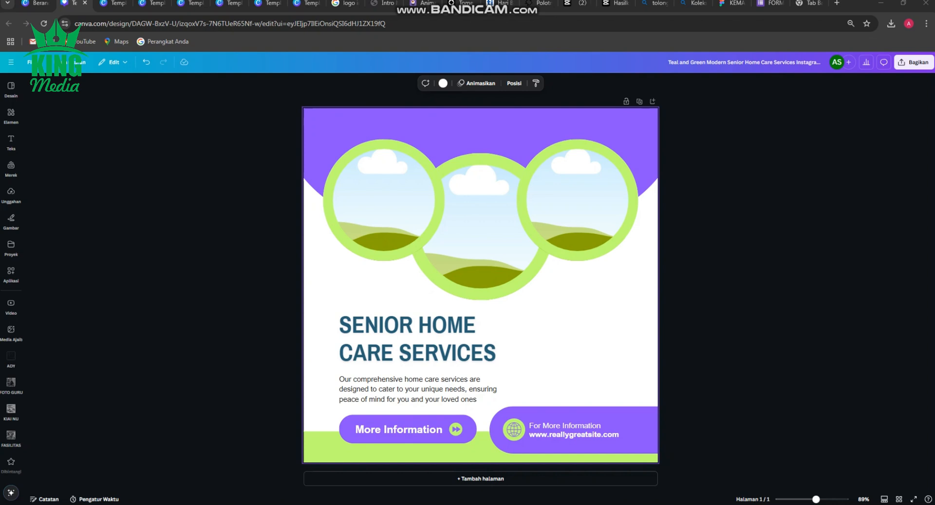
left_click_drag(12, 265, 643, 321)
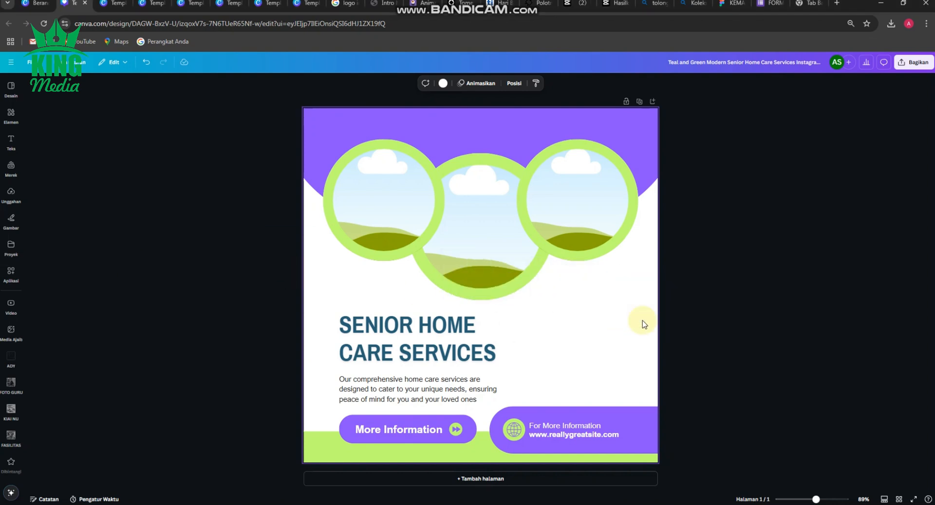
Try setting the outdoor student photo as the page background, and undo it
right_click(561, 299)
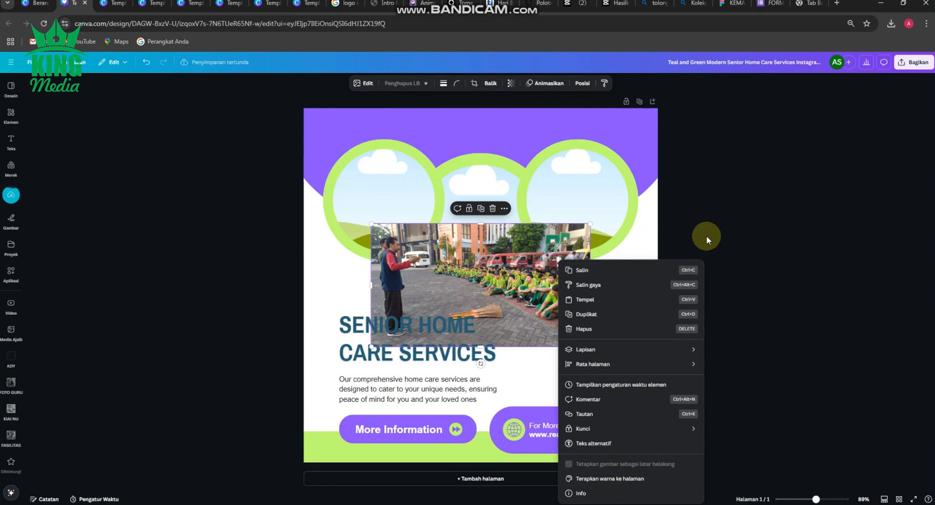
left_click(609, 465)
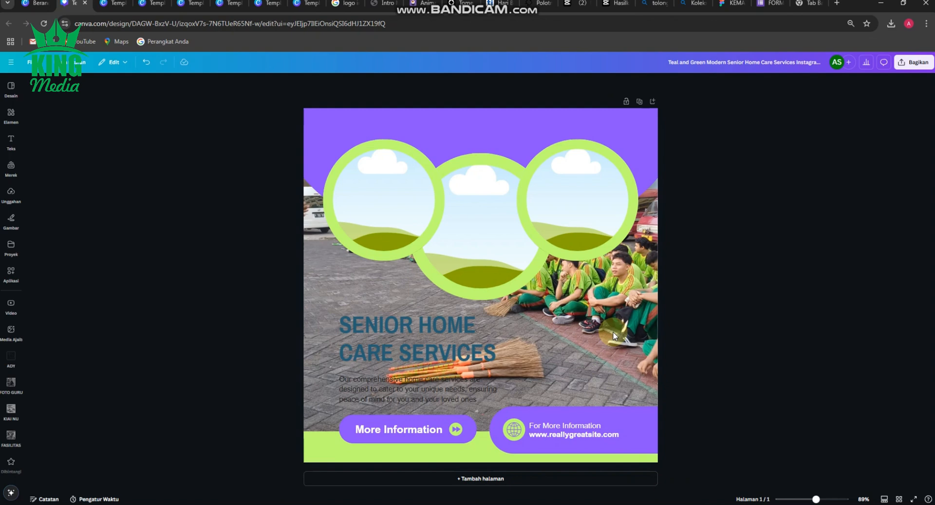
key("ctrl+z")
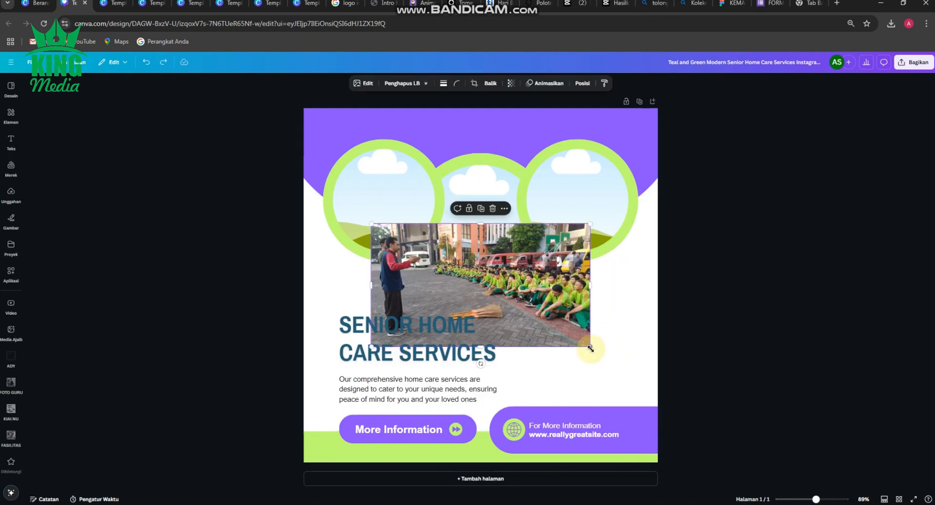
Enlarge the outdoor student photo to the full page width of 1080 px and move it down onto the green strip's upper edge
left_click_drag(590, 348, 649, 400)
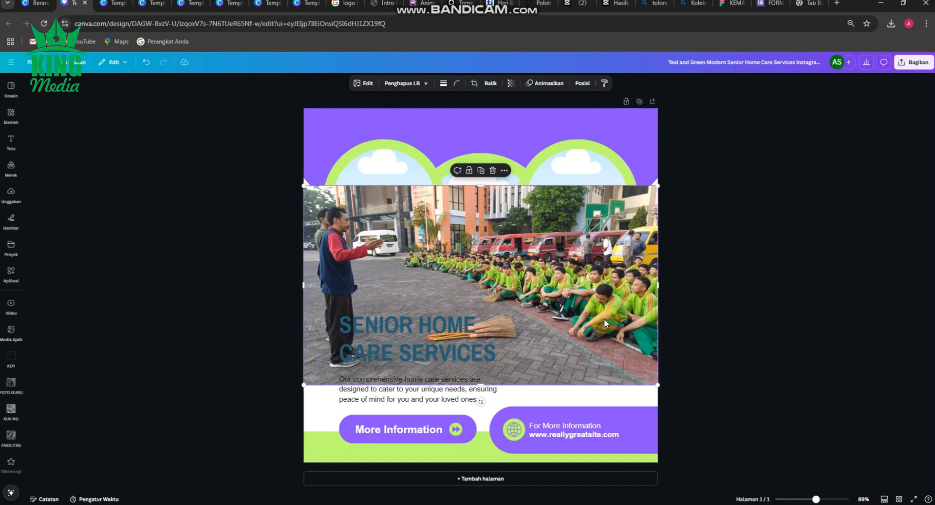
left_click_drag(604, 318, 598, 365)
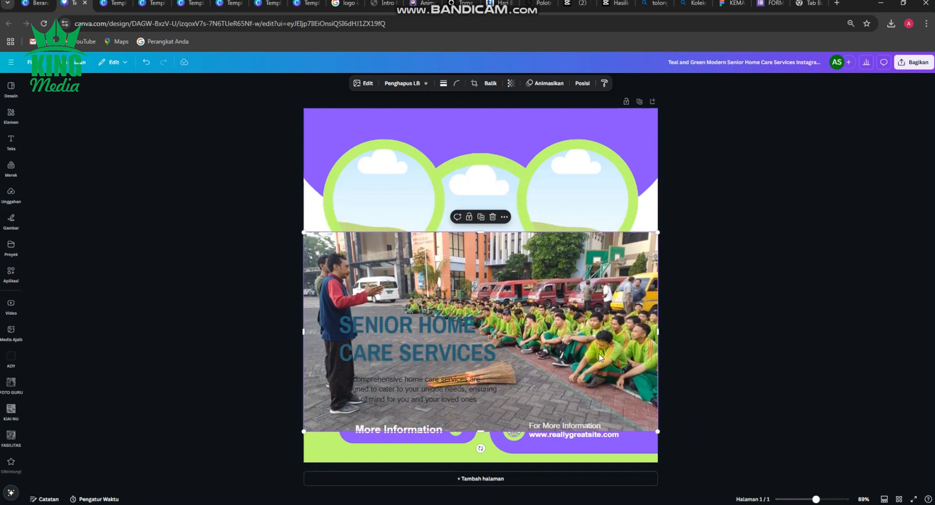
Fade the outdoor student photo to a transparency value of 26
left_click(583, 85)
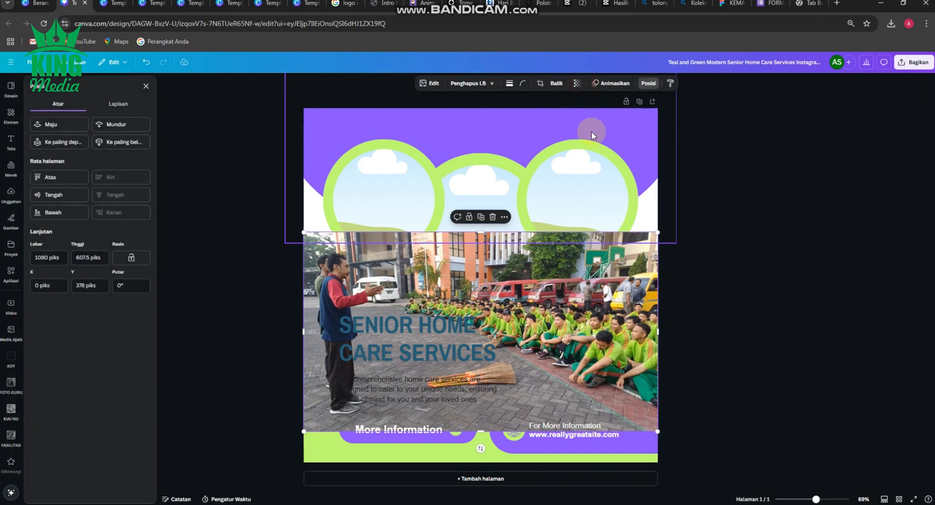
left_click(612, 84)
left_click(577, 83)
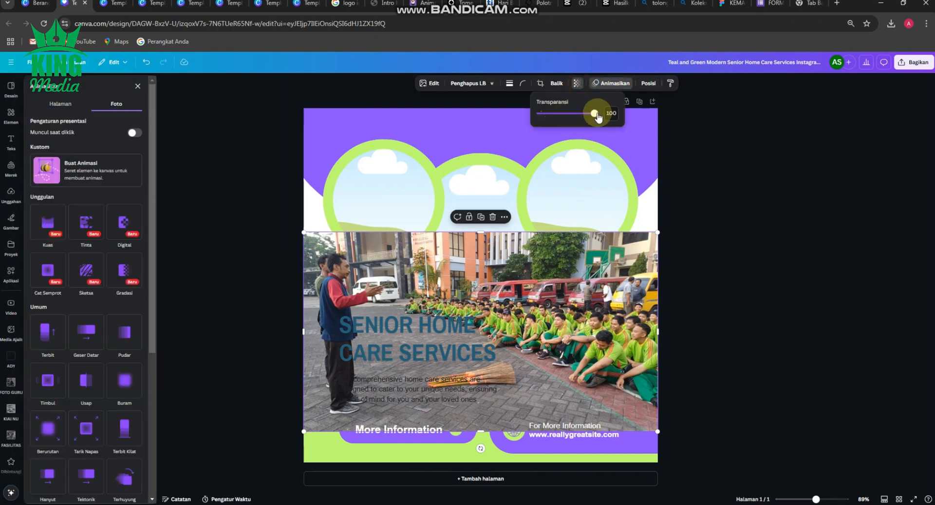
left_click_drag(597, 114, 557, 116)
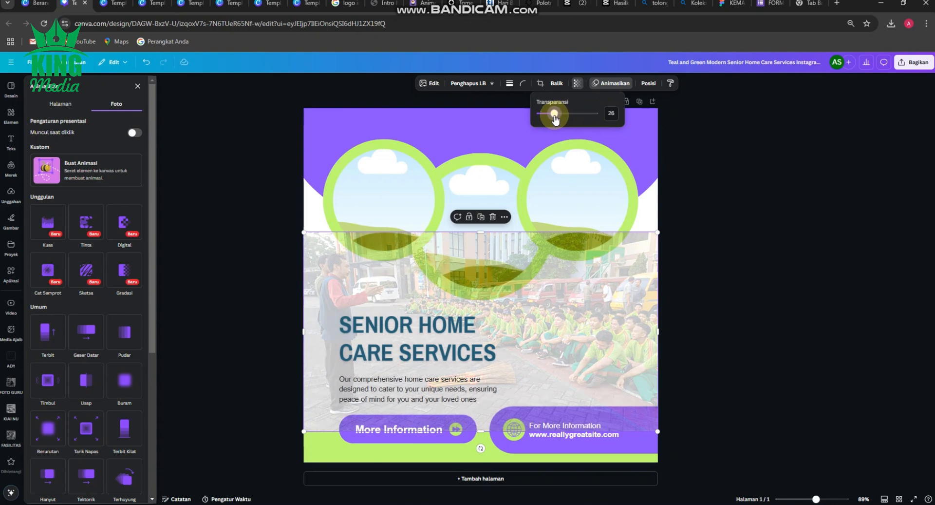
Send the faded student photo to the very back, behind the frames, text and purple shapes
left_click(649, 84)
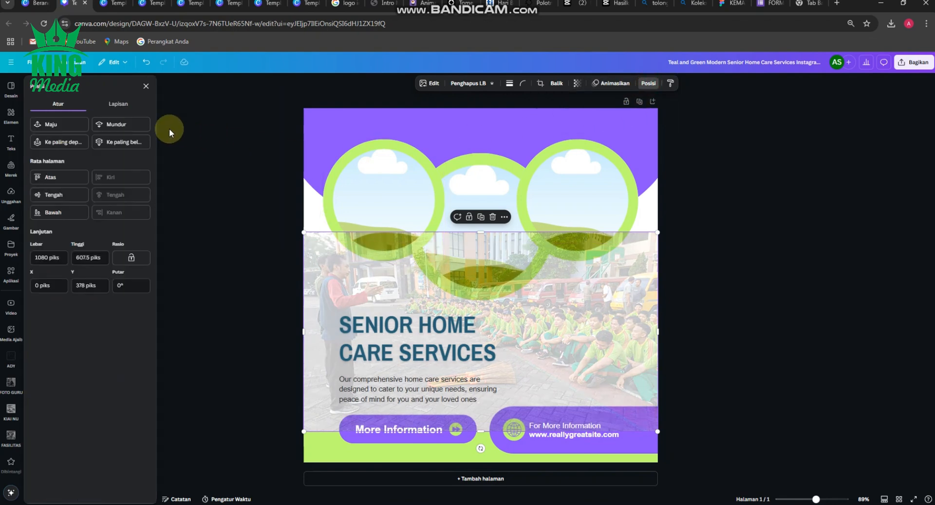
left_click(123, 140)
left_click(207, 143)
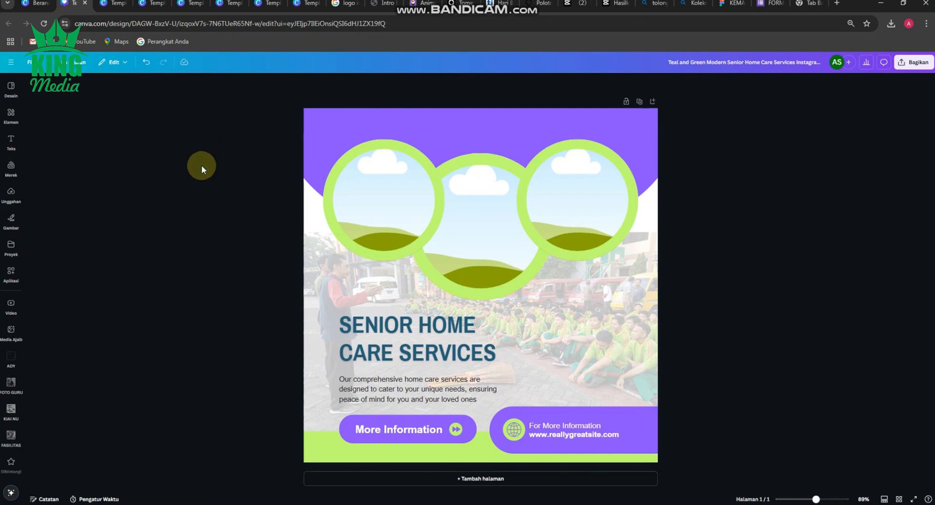
Try enlarging the faded background photo past the page edge, and undo the resize
left_click(654, 255)
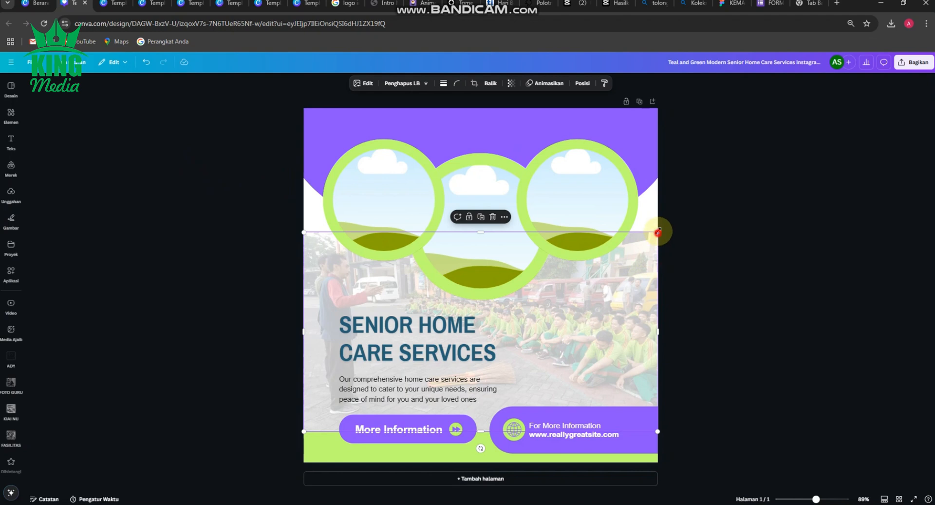
left_click_drag(659, 230, 727, 128)
key("ctrl+z")
left_click(758, 162)
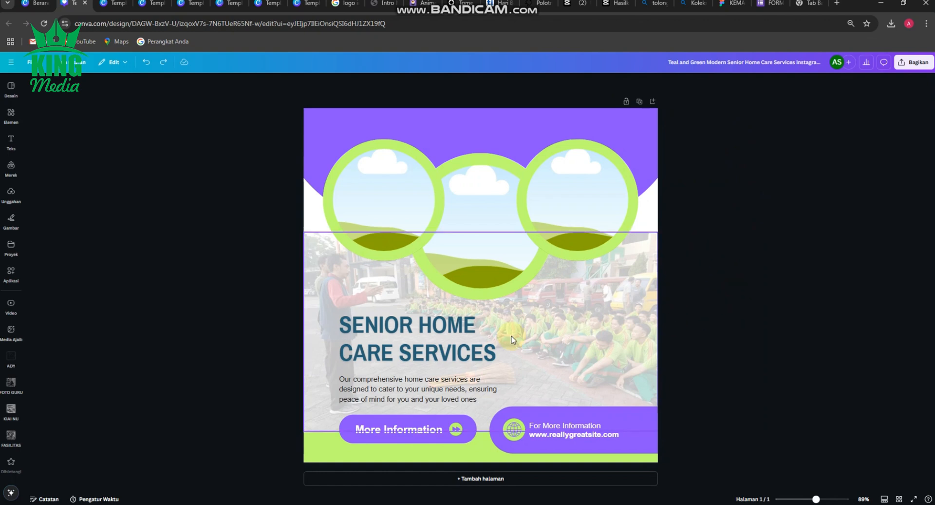
Fade the background student photo slightly further by lowering its transparency value
left_click(651, 255)
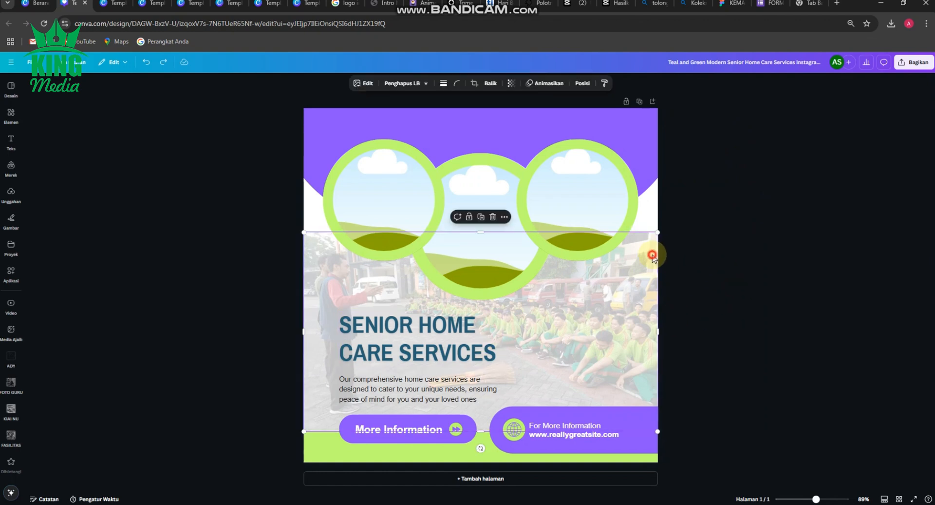
left_click(511, 82)
left_click_drag(489, 114, 485, 114)
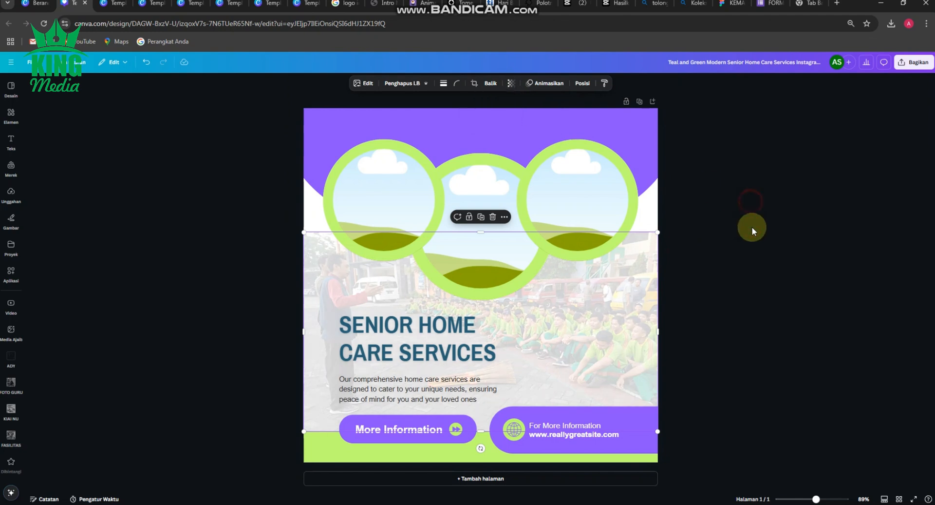
left_click(761, 251)
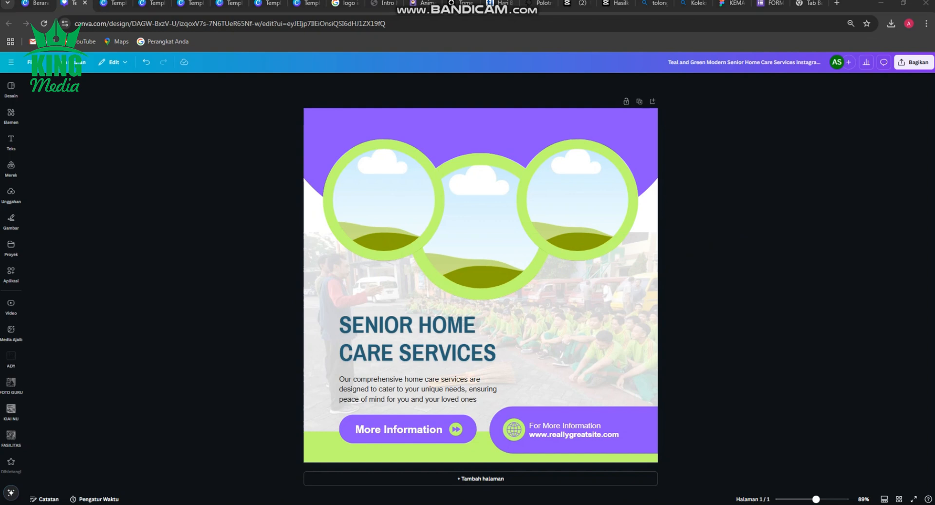
Add the three street-cleaning student photos and place one in each circular frame
left_click_drag(0, 253, 642, 243)
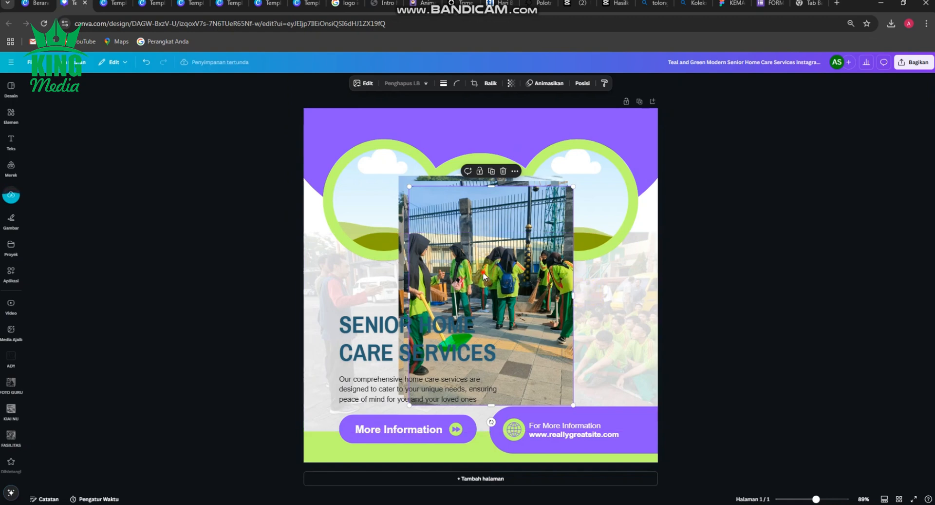
left_click_drag(492, 256, 472, 255)
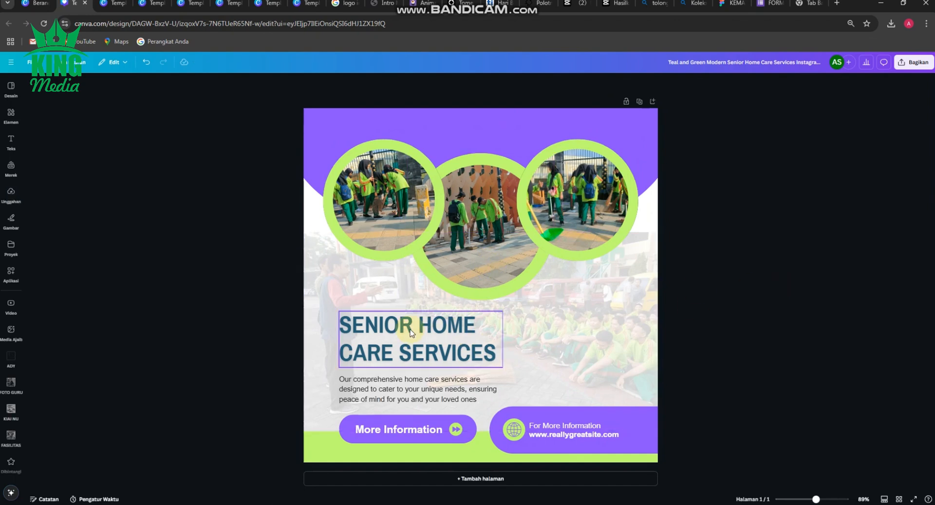
Insert the round green ant mascot logo from the LOGO folder into the page
scroll(13, 450, "down", 2)
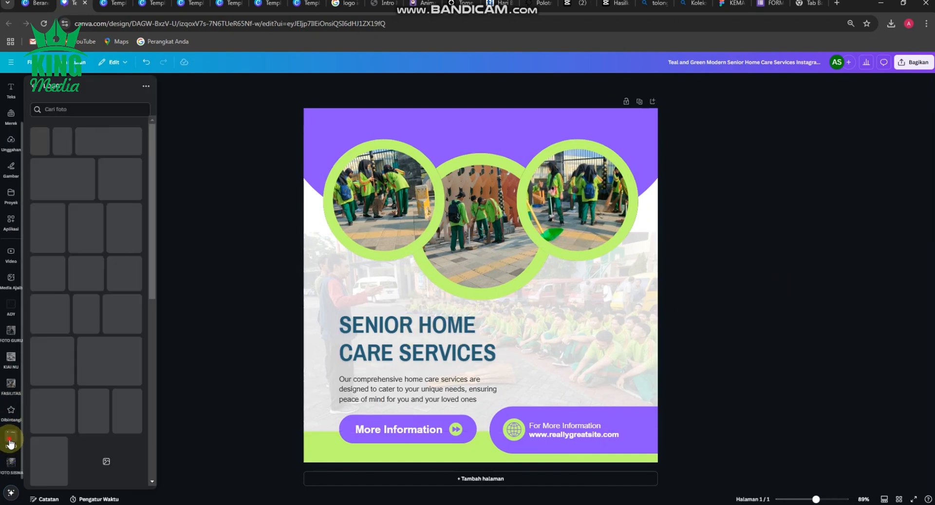
left_click(12, 444)
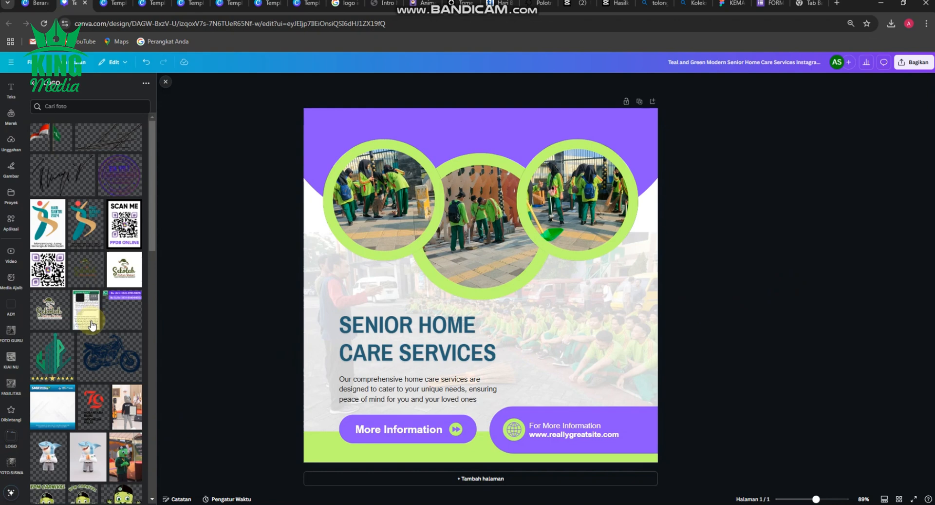
scroll(93, 325, "down", 2)
scroll(92, 326, "down", 10)
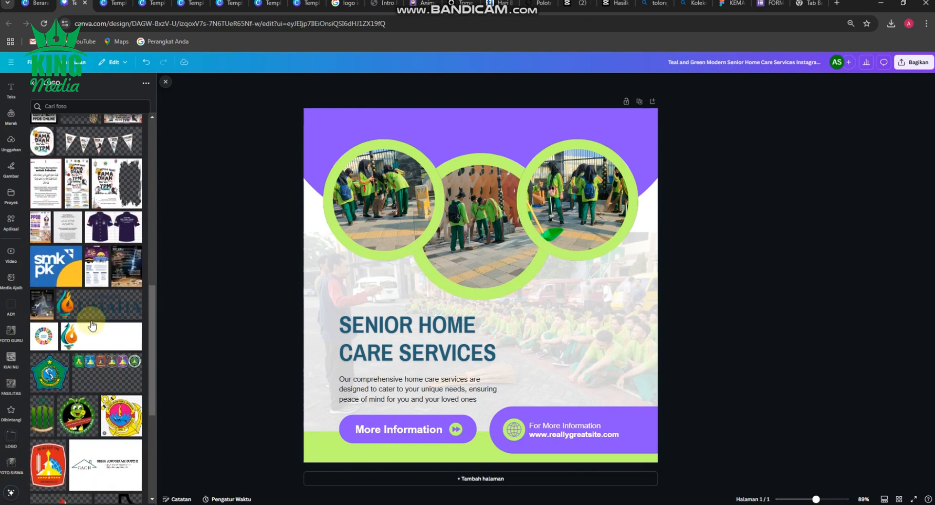
left_click(85, 325)
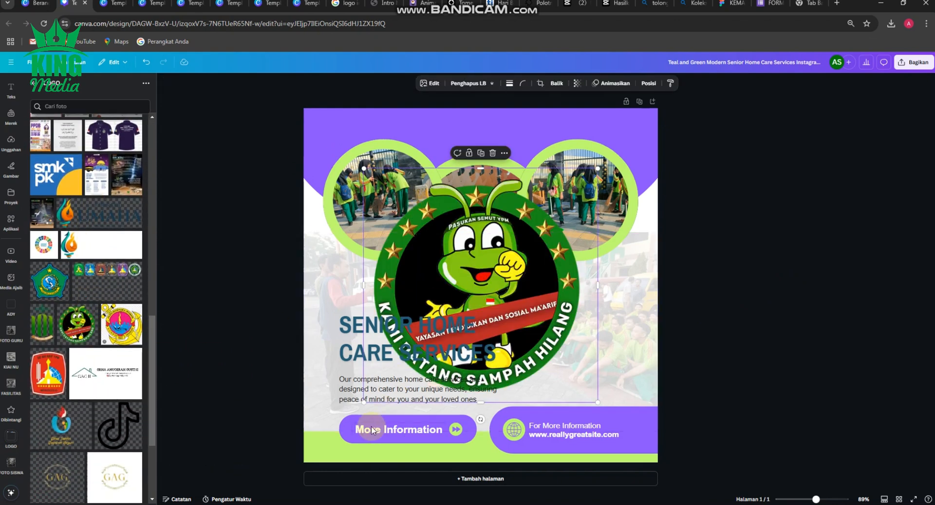
Shrink the ant mascot logo and place it beside the heading, just above the website banner
left_click_drag(363, 402, 493, 273)
left_click_drag(552, 228, 597, 330)
left_click(724, 316)
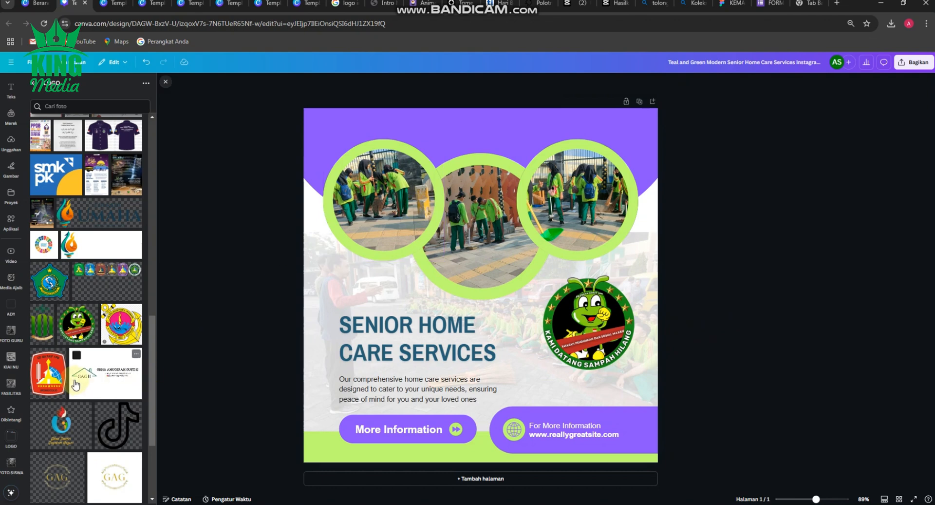
Add the SMK YPM 3 Taman logo strip from the LOGO folder and place it in the purple header above the circular photos
scroll(75, 385, "down", 1)
scroll(68, 379, "down", 3)
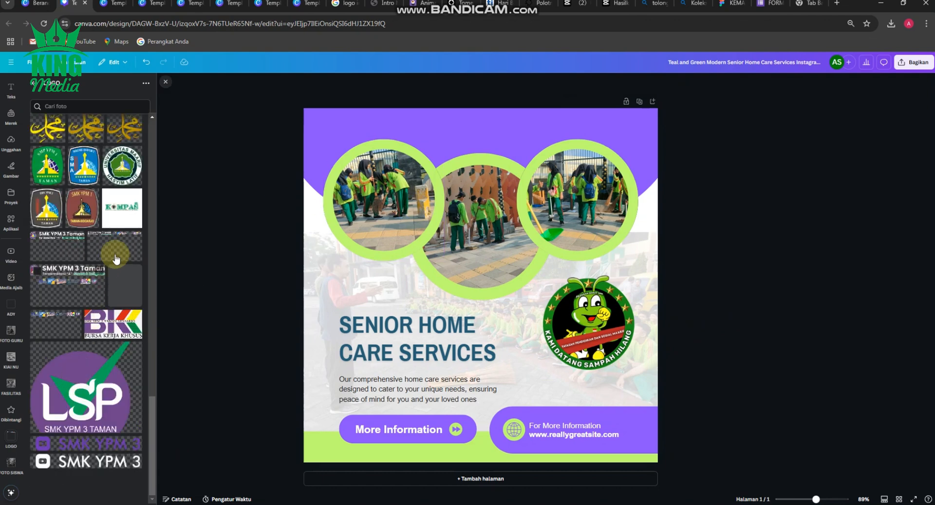
left_click_drag(117, 245, 482, 222)
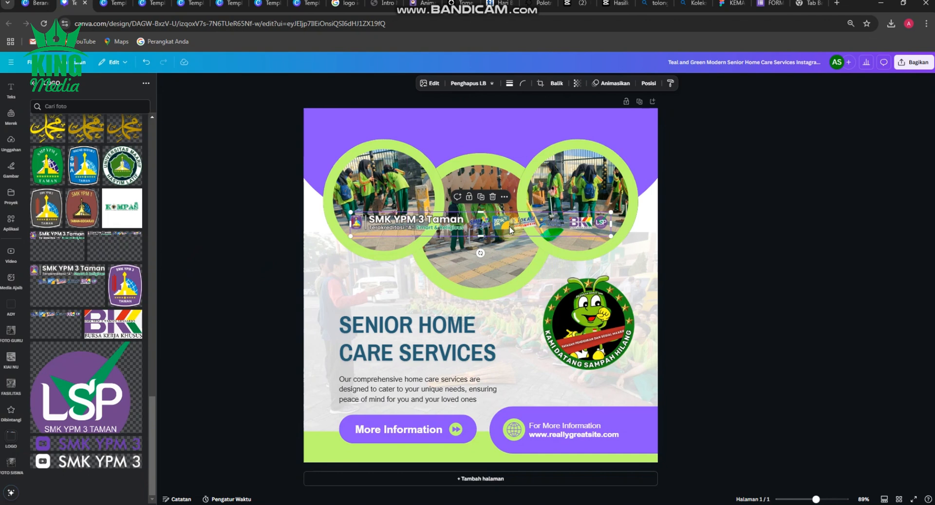
left_click_drag(498, 228, 493, 128)
left_click(769, 274)
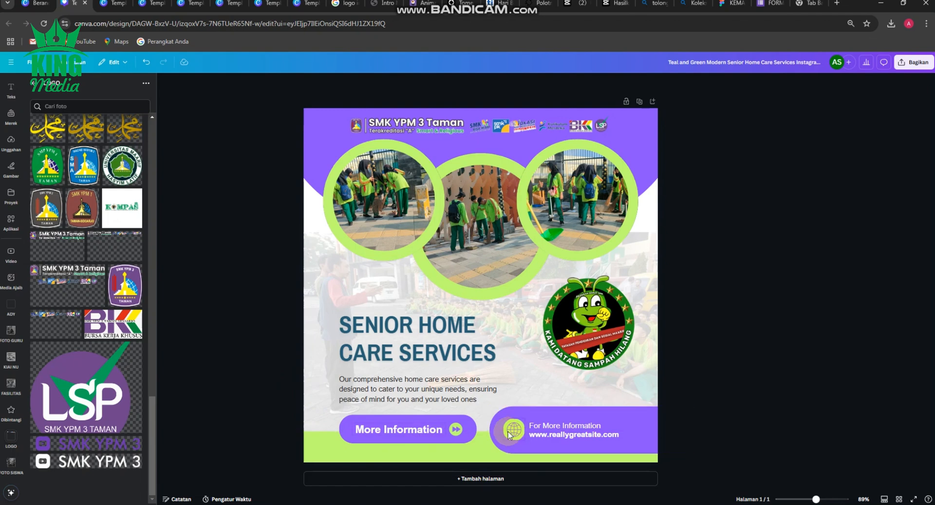
Replace the "For More Information" line in the purple website banner with "Visit Us:"
left_click(557, 431)
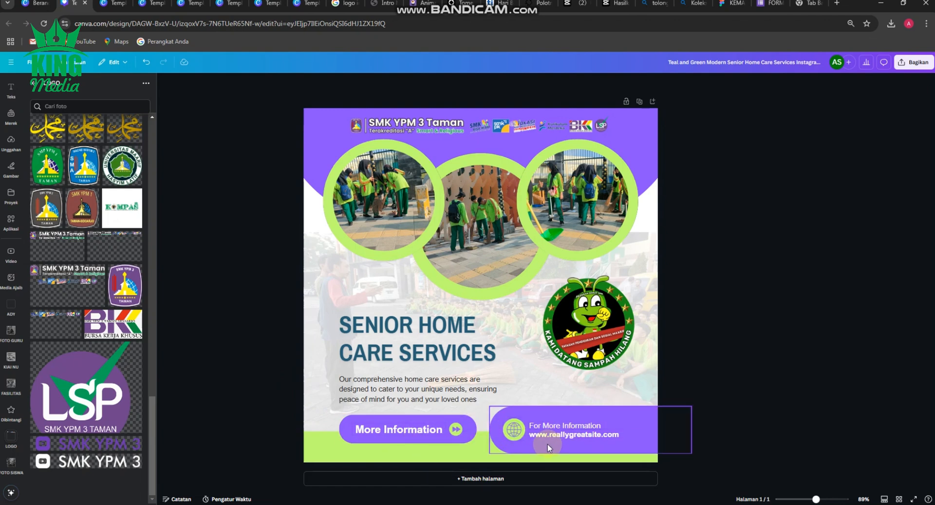
scroll(547, 443, "up", 5)
double_click(611, 414)
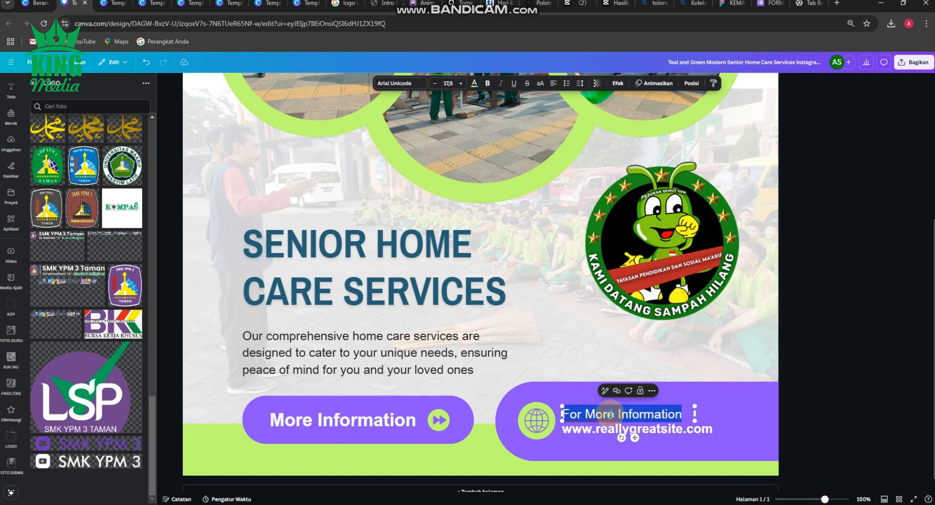
type("M")
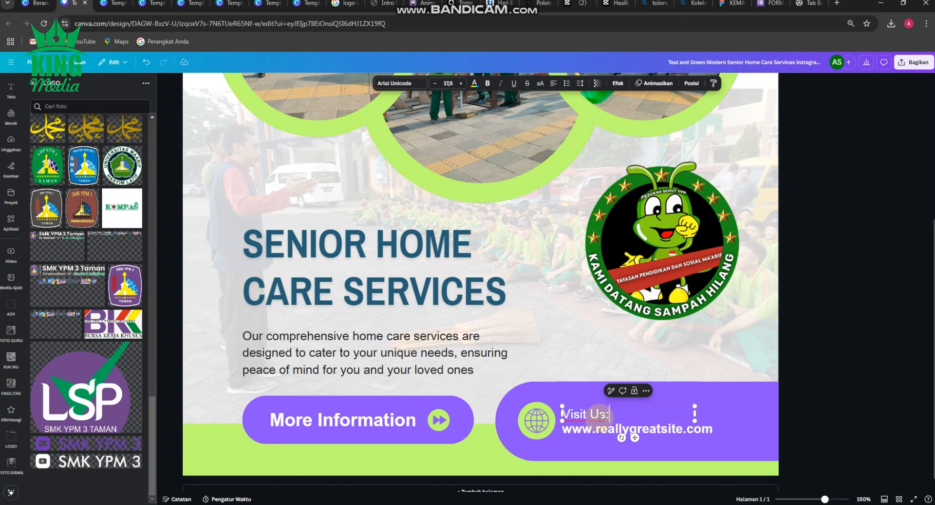
left_click(658, 427)
double_click(658, 427)
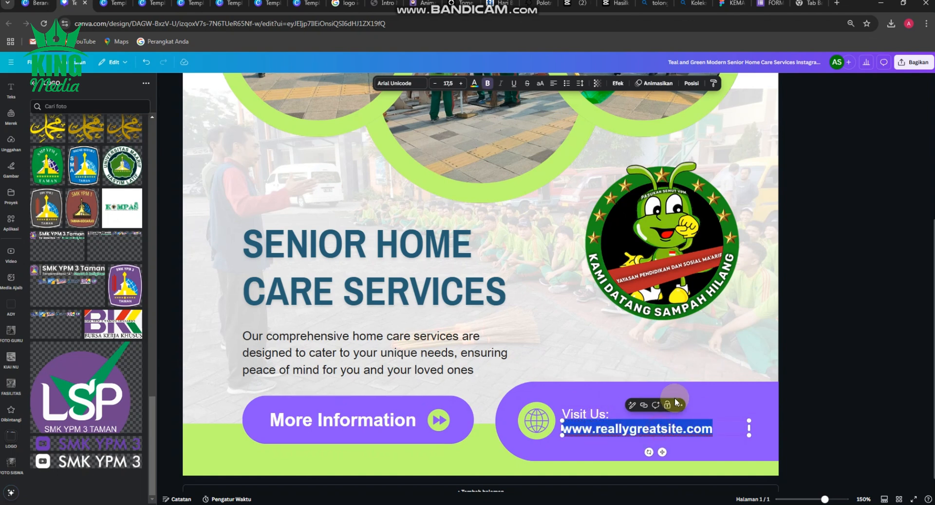
left_click(668, 408)
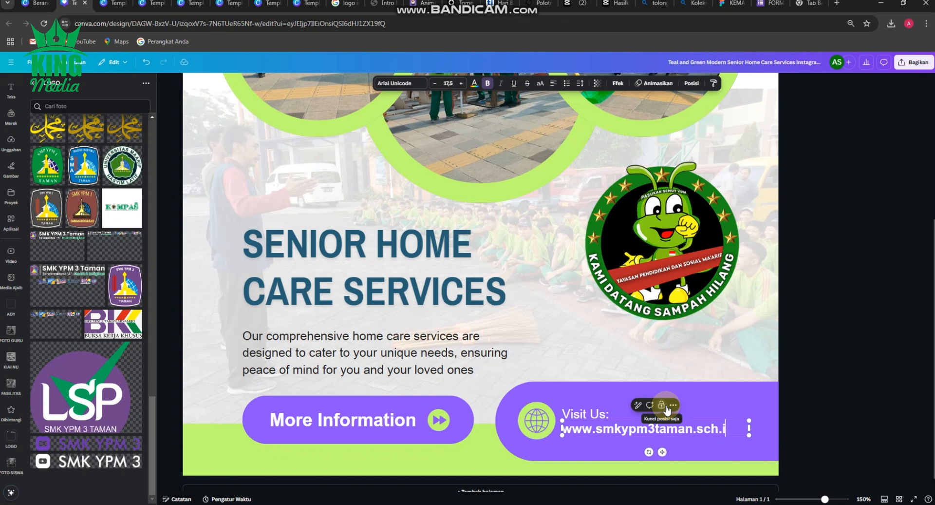
left_click(786, 367)
Delete the "More Information" text from the purple rounded button, keeping its arrow icon
double_click(347, 422)
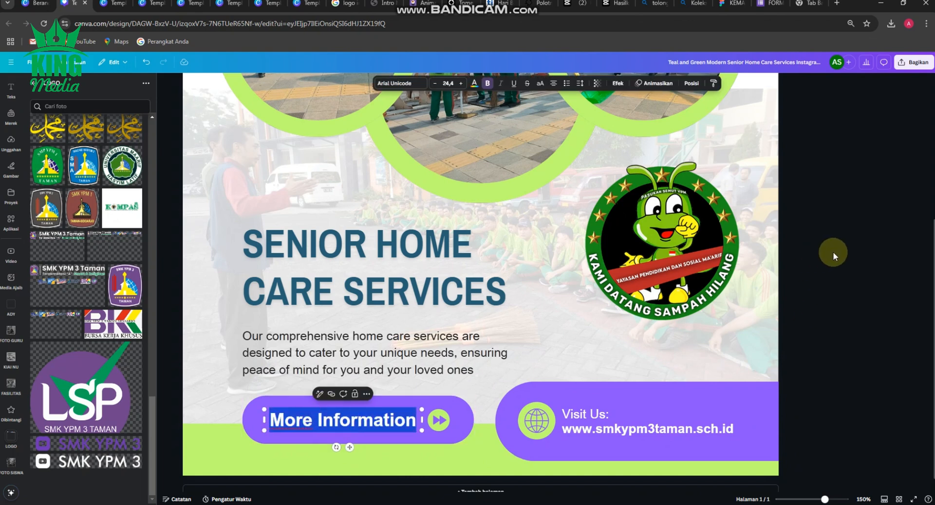
left_click(888, 326)
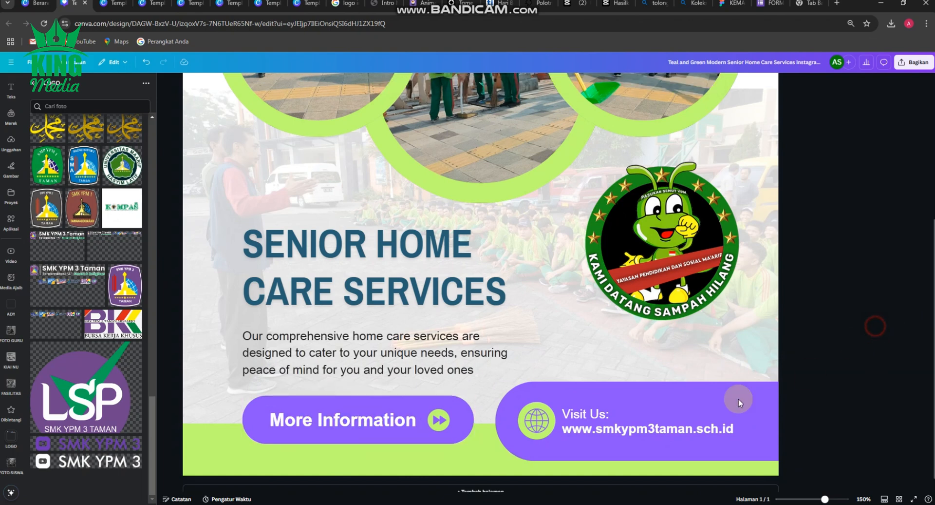
left_click(390, 425)
key("Delete")
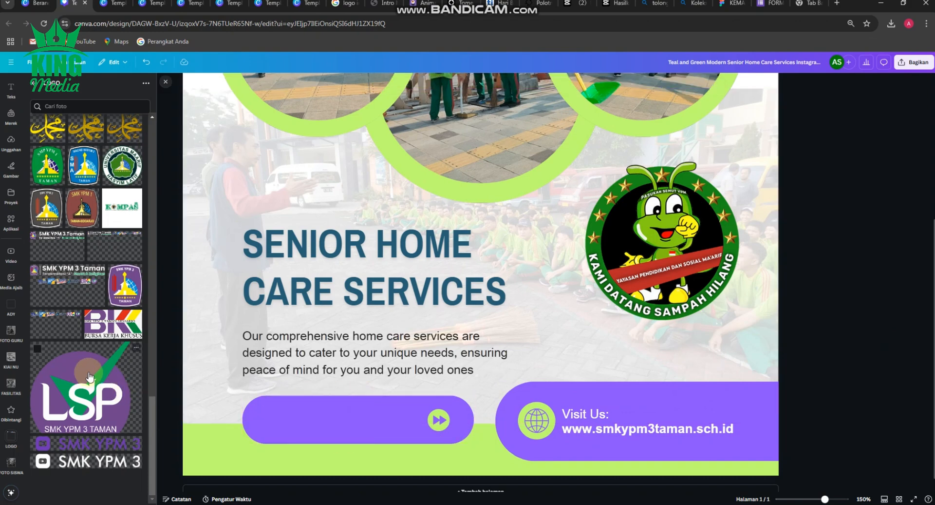
Insert the WhatsApp contact graphic from the LOGO folder, crop away its empty lower area and shrink it
scroll(90, 375, "up", 20)
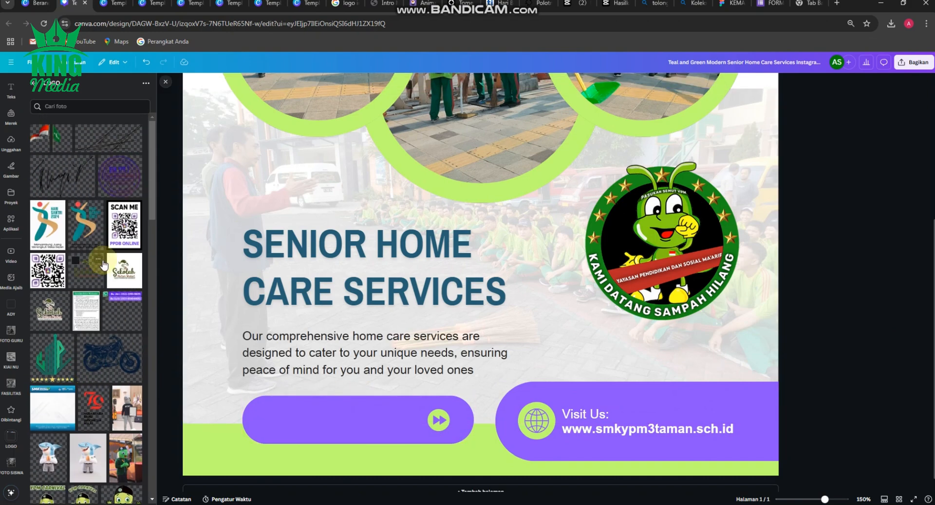
left_click(102, 264)
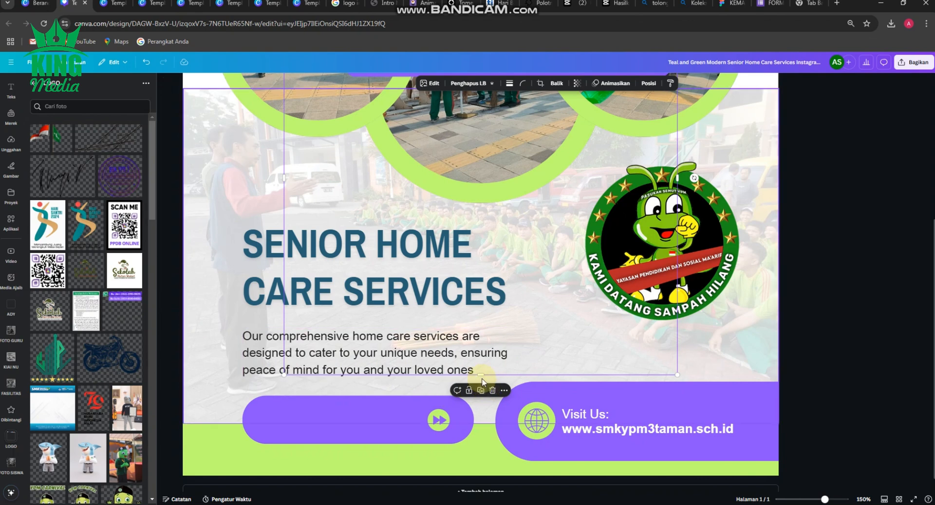
scroll(482, 381, "down", 3)
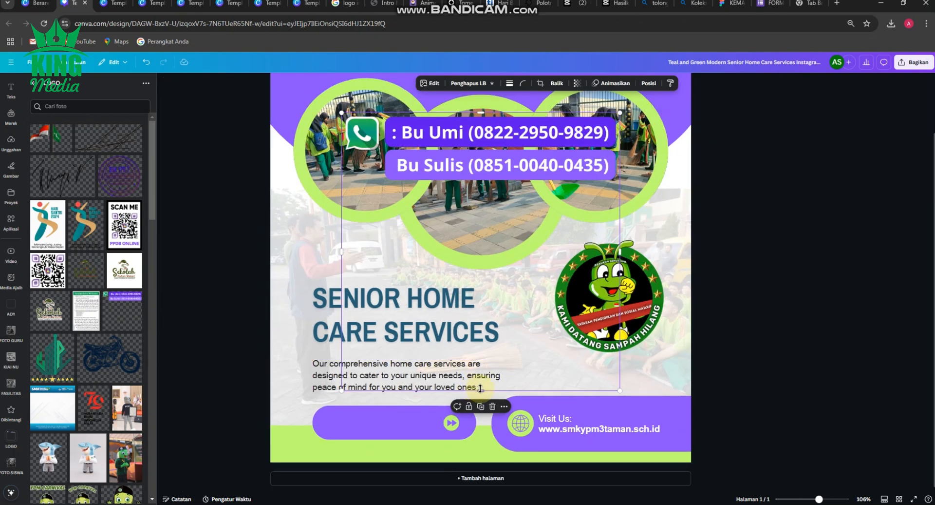
left_click_drag(480, 388, 481, 185)
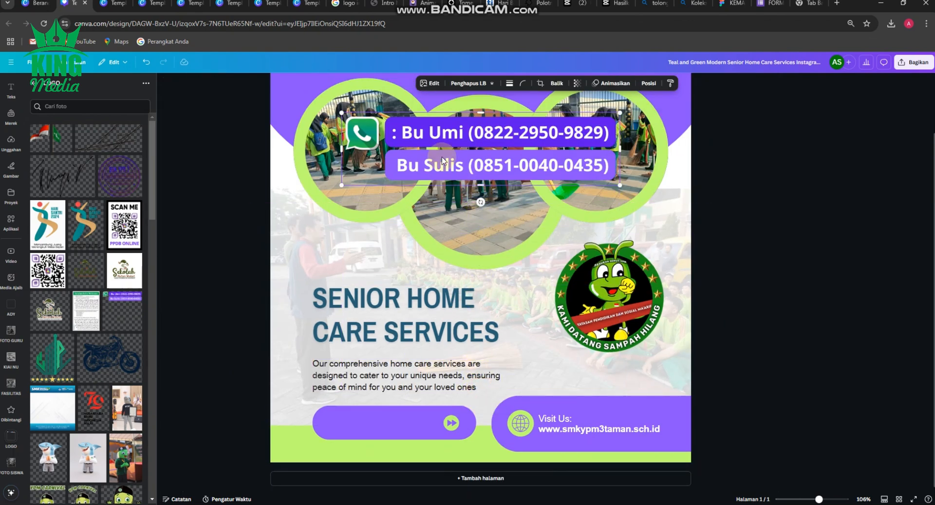
left_click_drag(341, 112, 544, 166)
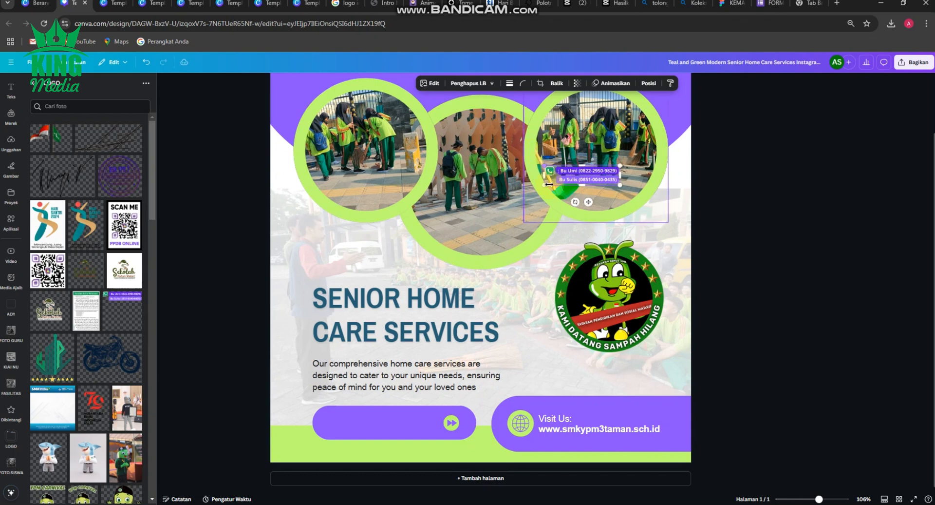
Place the WhatsApp contact graphic inside the purple rounded button and enlarge it to fit beside the arrow icon
left_click_drag(589, 202, 399, 448)
scroll(378, 430, "up", 5, "ctrl")
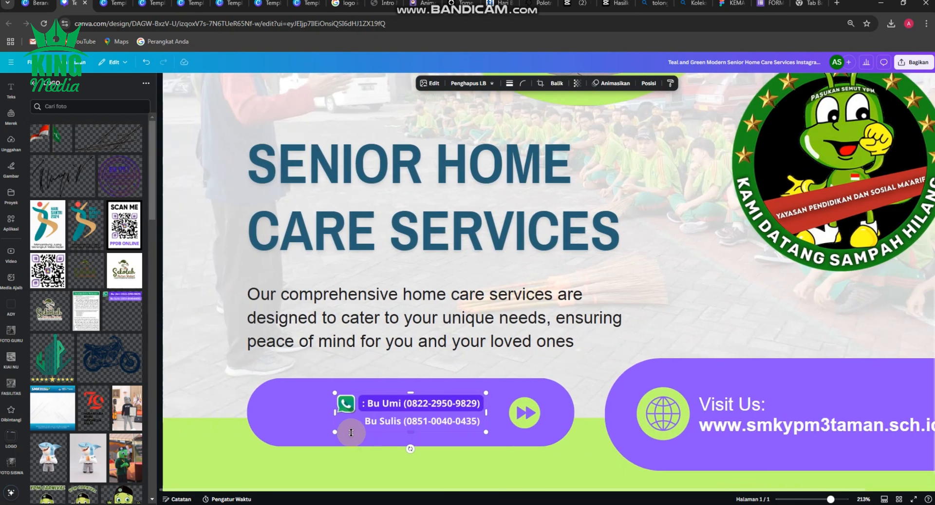
scroll(351, 432, "up", 3, "ctrl")
left_click_drag(329, 431, 252, 434)
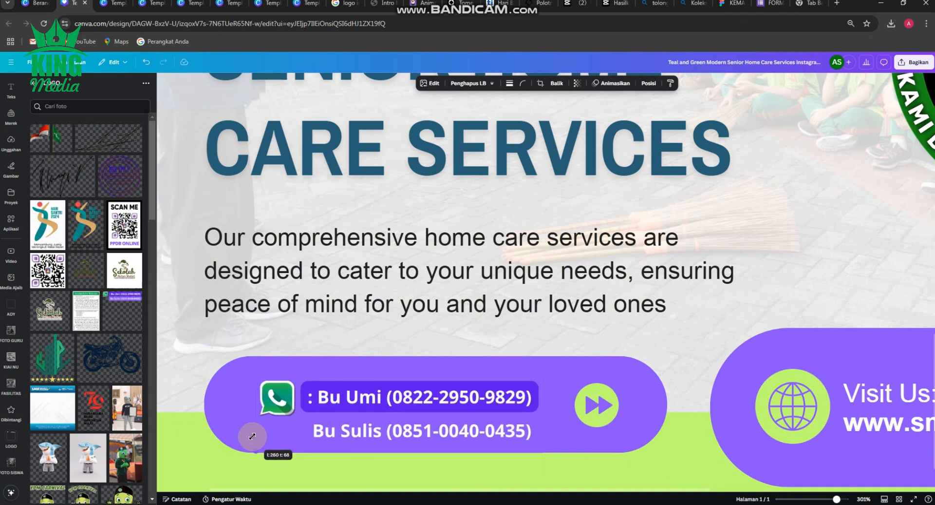
left_click_drag(487, 398, 507, 396)
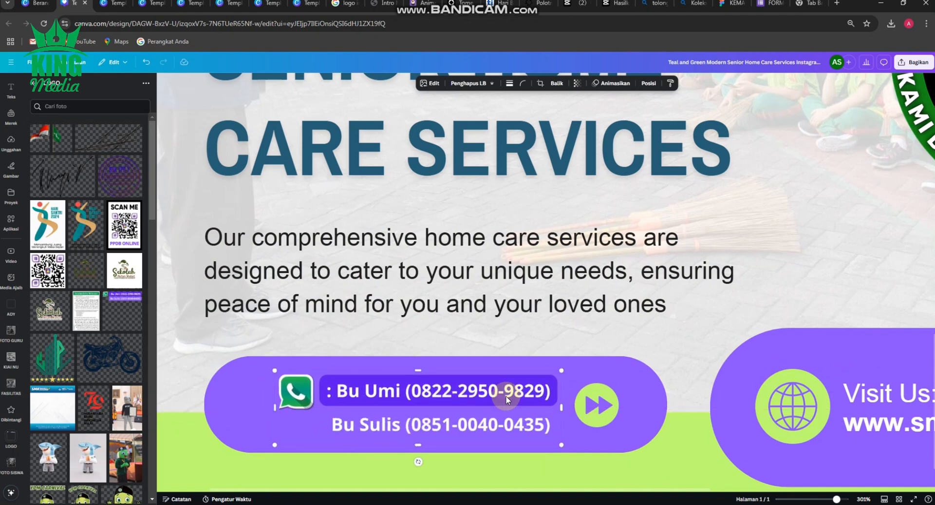
scroll(504, 397, "down", 5, "ctrl")
left_click(790, 378)
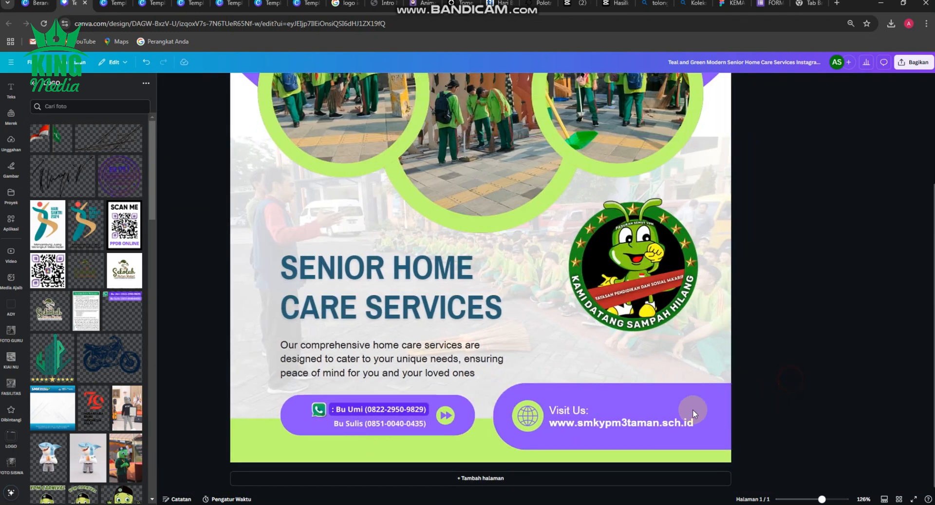
Shrink the website address text in the banner to size 14,4
left_click(660, 425)
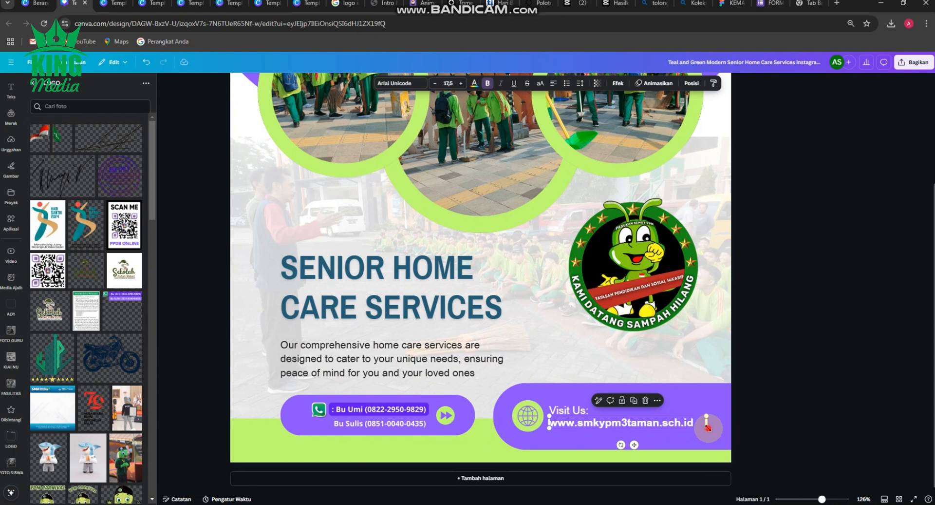
left_click_drag(707, 427, 680, 426)
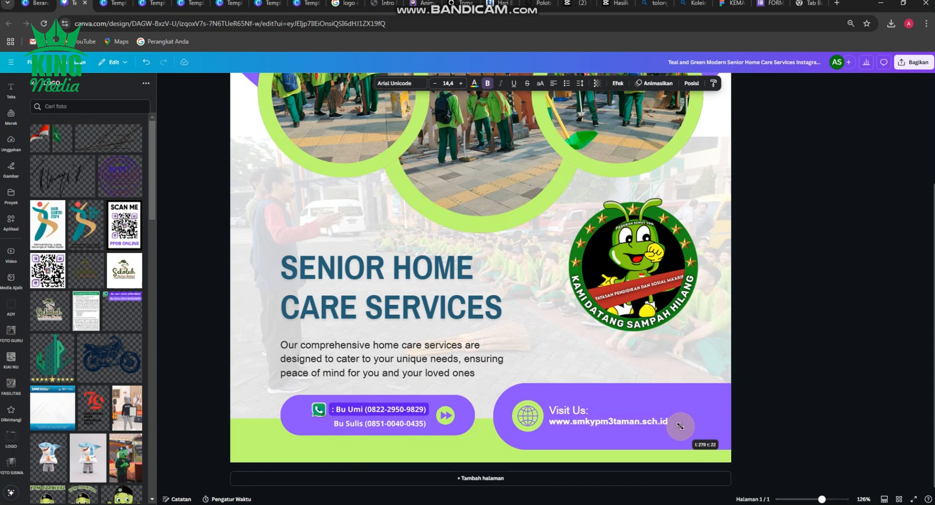
left_click(773, 401)
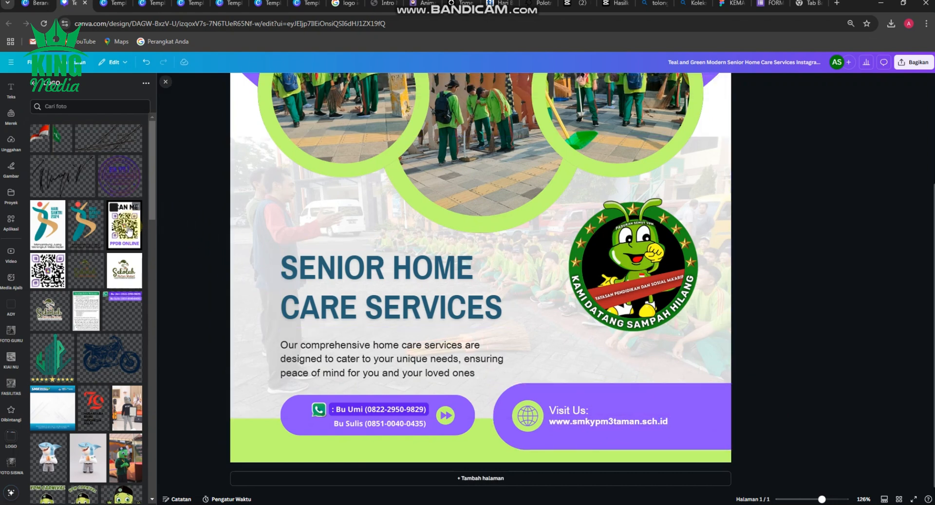
Add the SCAN ME PPDB ONLINE QR code from the LOGO folder, shrink it and fit it at the right end of the website banner
left_click_drag(129, 230, 361, 226)
left_click_drag(363, 378, 515, 165)
left_click_drag(689, 382, 699, 414)
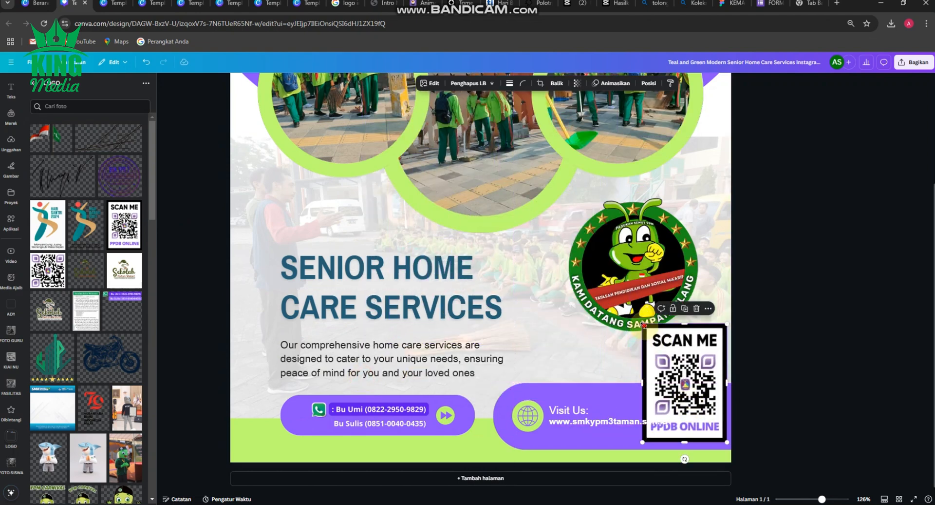
left_click_drag(648, 336, 688, 390)
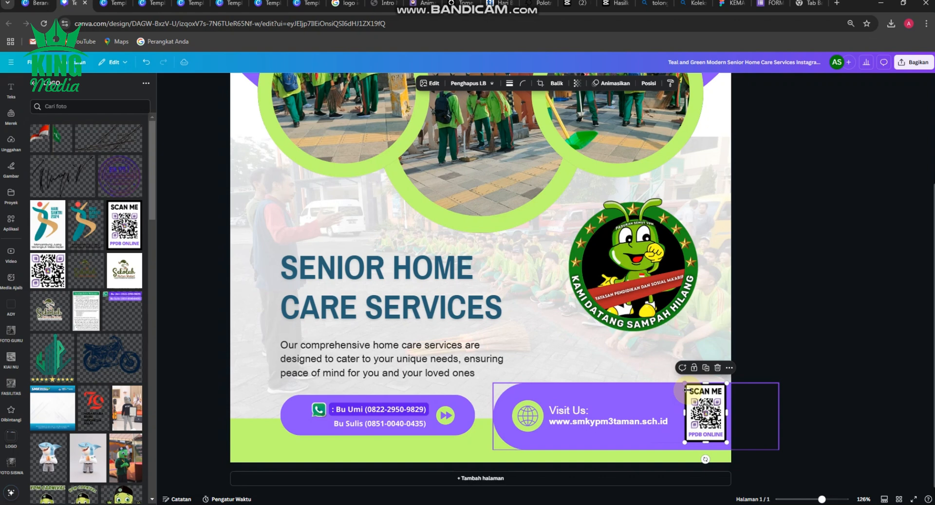
scroll(771, 420, "up", 5)
left_click_drag(839, 414, 838, 413)
left_click_drag(862, 459, 860, 457)
left_click(893, 357)
Resize the website address text to 15,3 so it fills the space before the QR code
left_click(769, 420)
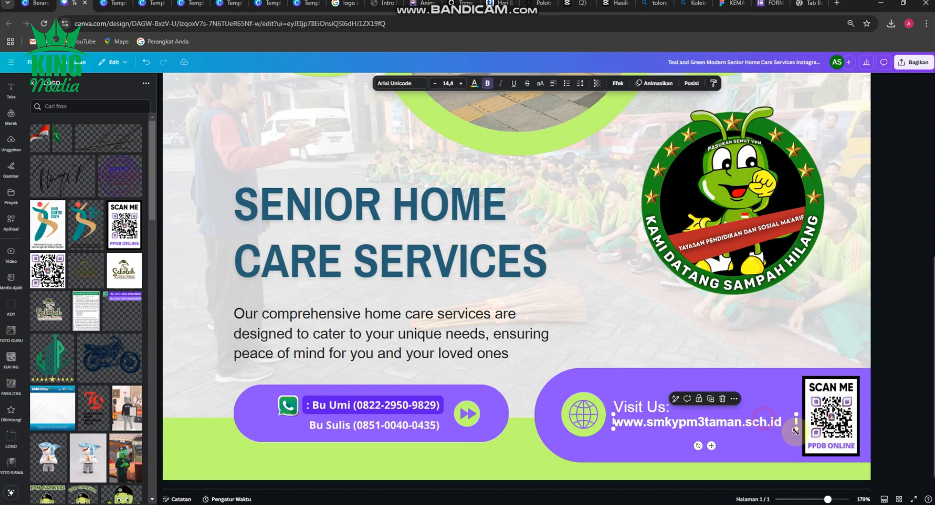
left_click_drag(796, 430, 806, 439)
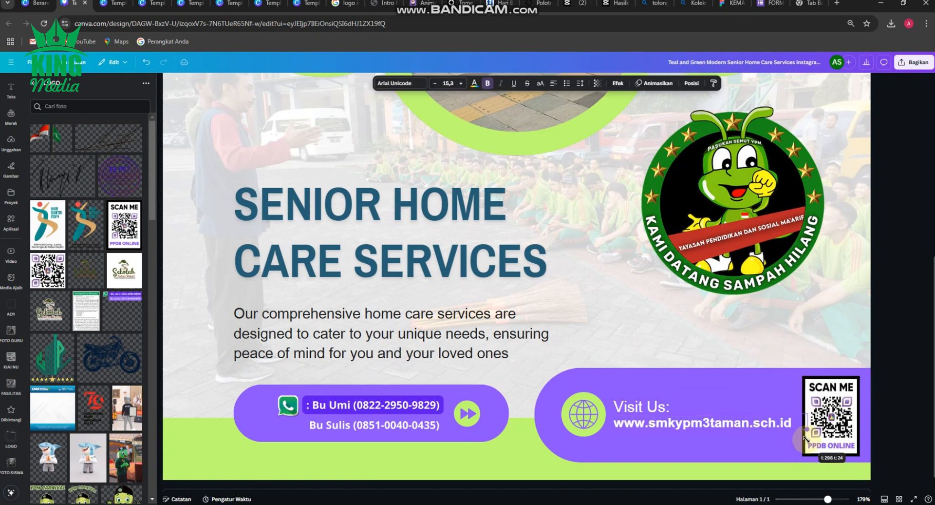
left_click(906, 338)
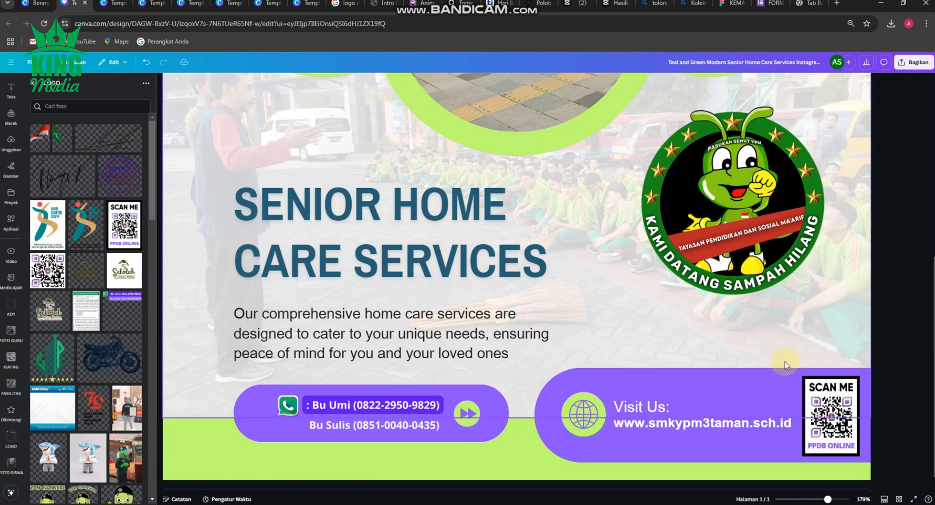
Move the ant mascot logo slightly down, spacing it evenly between the right circular photo and the website banner
scroll(779, 366, "down", 2)
scroll(692, 350, "down", 2)
scroll(662, 303, "up", 1)
left_click(658, 297)
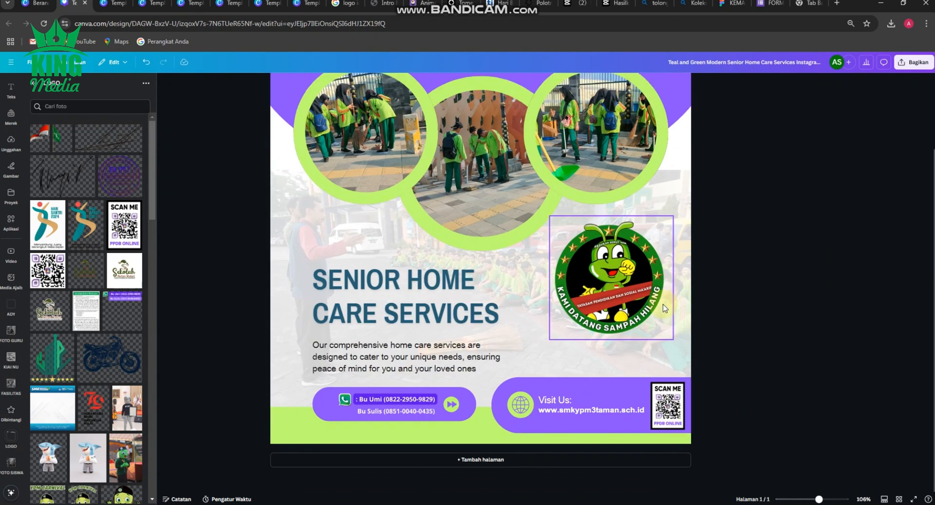
left_click(712, 223)
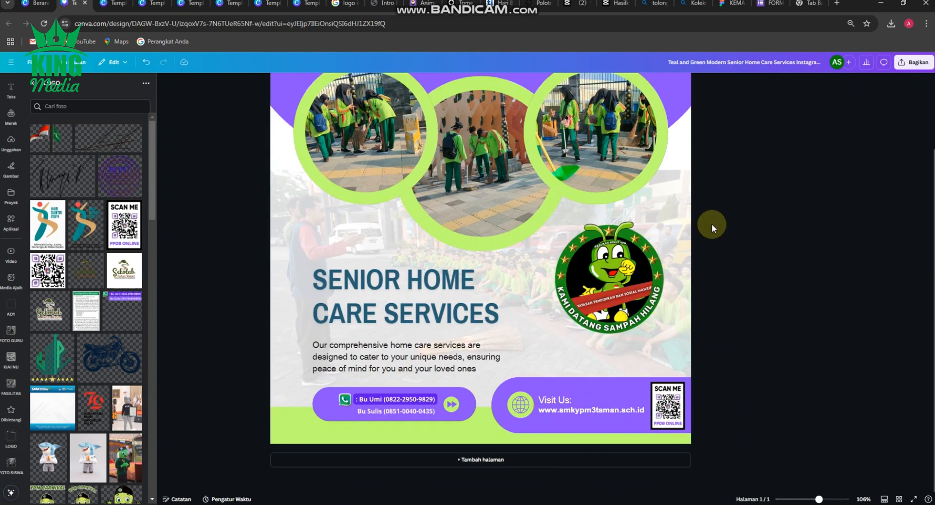
scroll(707, 210, "down", 1)
scroll(707, 195, "up", 2)
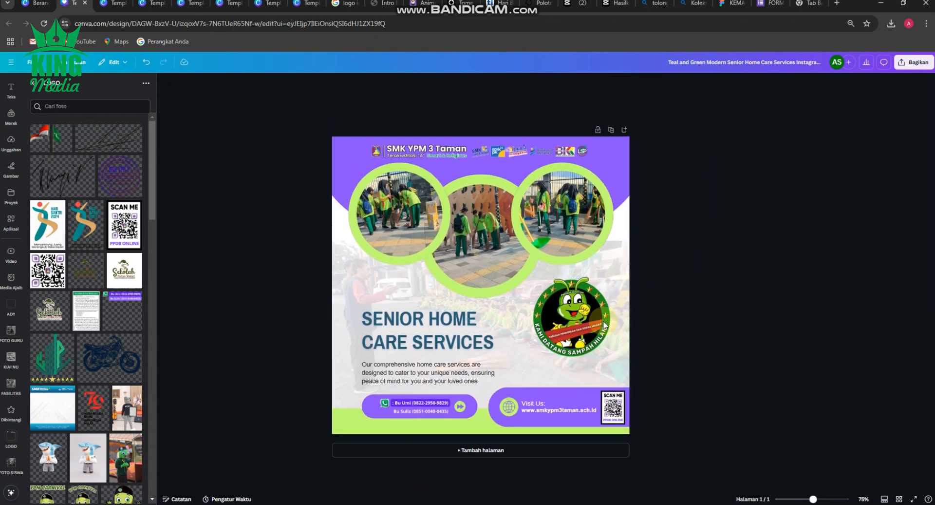
scroll(628, 338, "up", 1)
left_click(627, 335)
left_click_drag(627, 332, 630, 359)
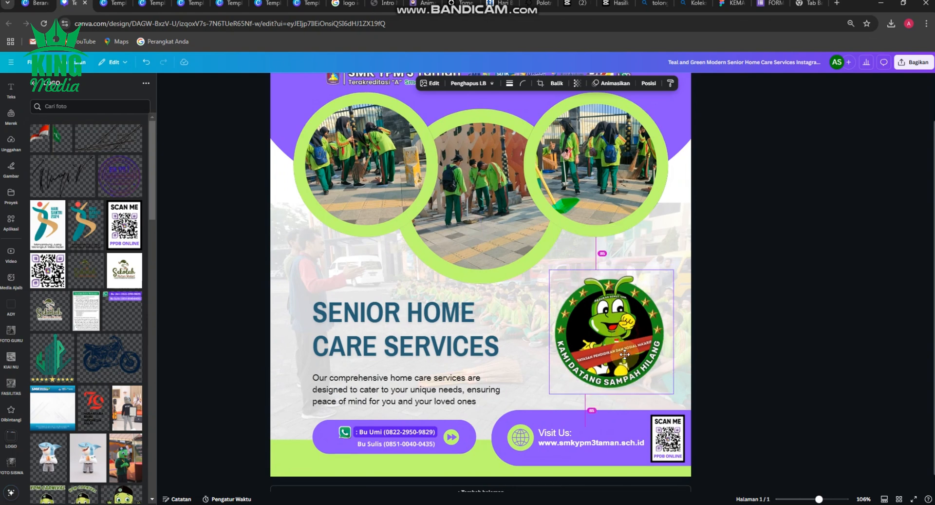
left_click(776, 298)
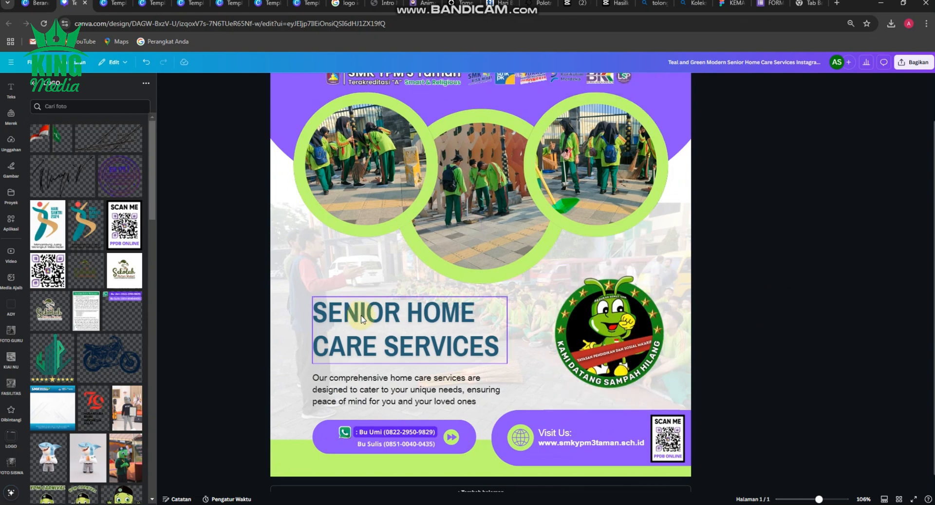
Recolour the "SENIOR HOME CARE SERVICES" heading in the light purple of the standard colours
left_click(363, 314)
left_click(474, 83)
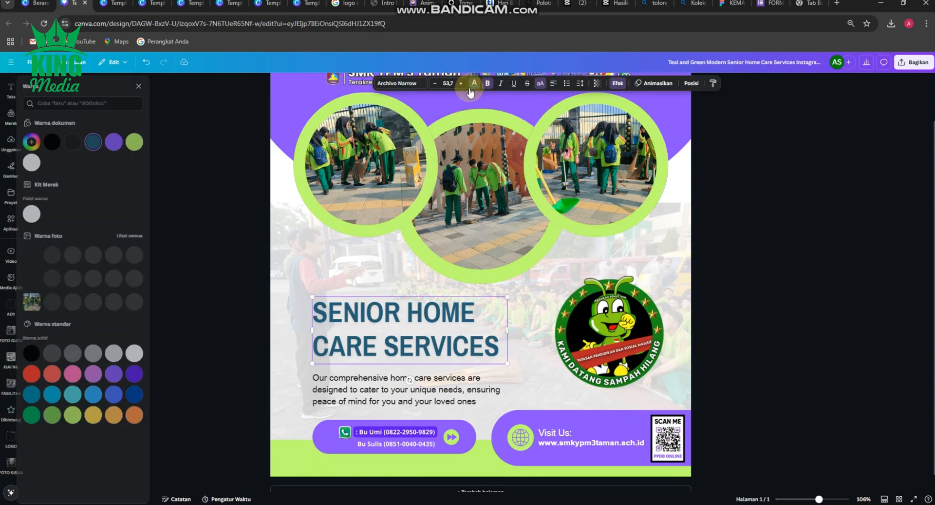
left_click(122, 374)
left_click(231, 312)
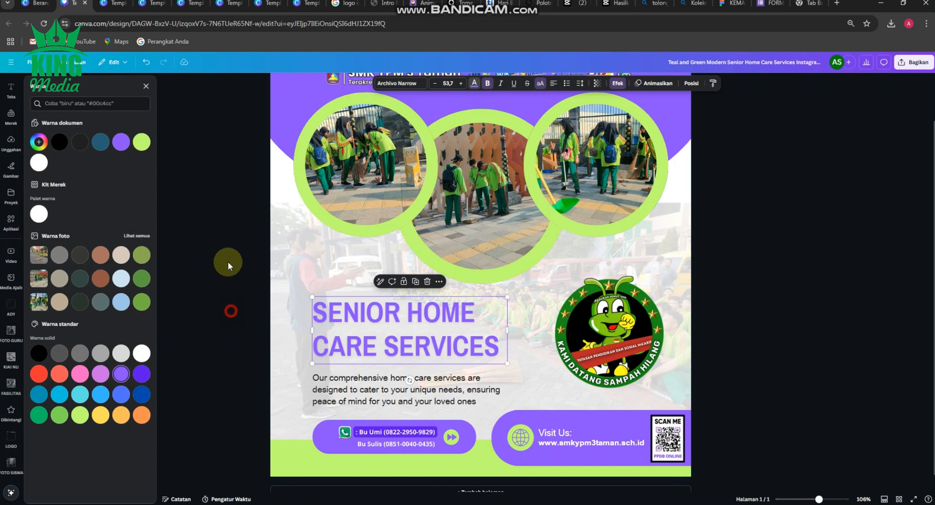
Recolour the "SENIOR HOME CARE SERVICES" heading in the dark violet of the standard colours
left_click(367, 314)
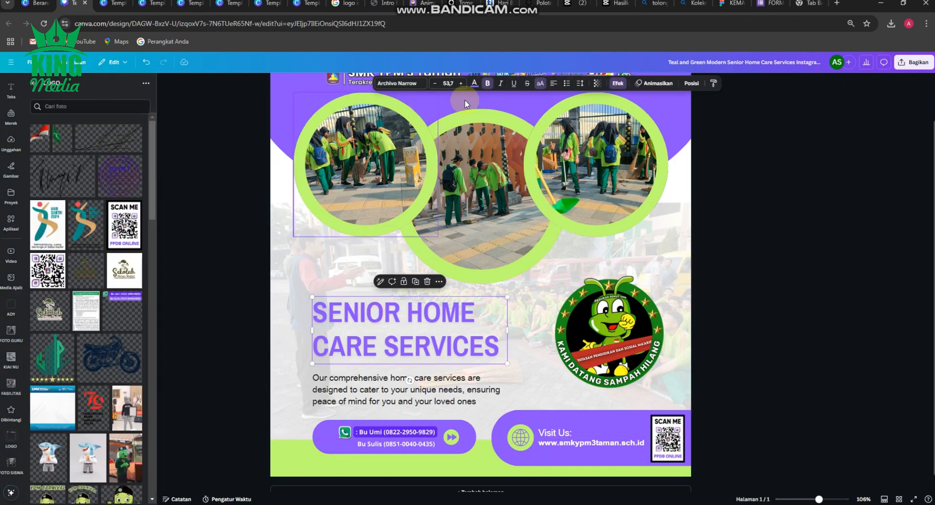
left_click(476, 87)
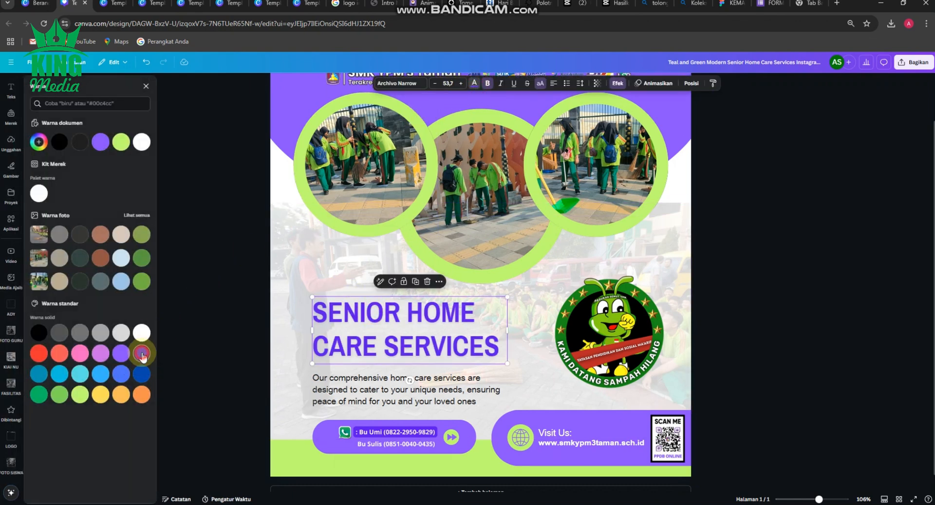
left_click(220, 242)
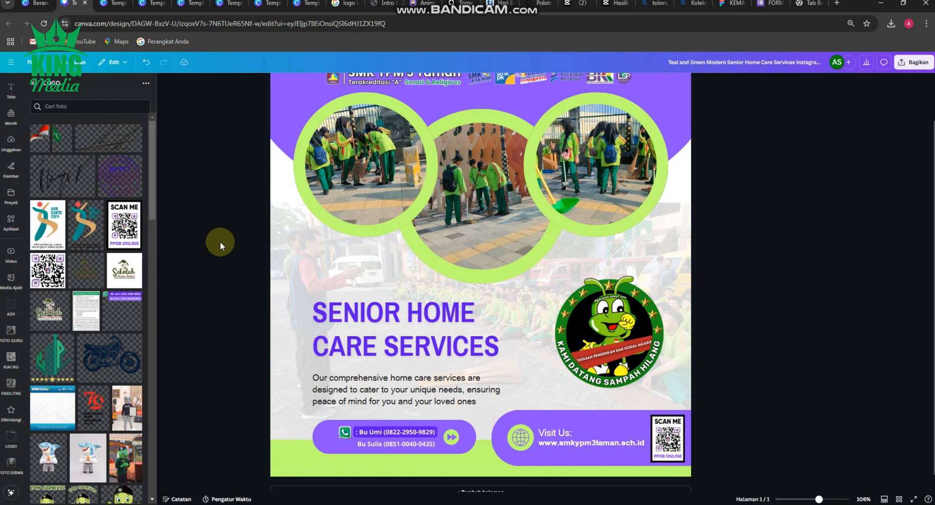
Shift the photo inside the middle circular frame down until its upper edge meets the frame
double_click(483, 183)
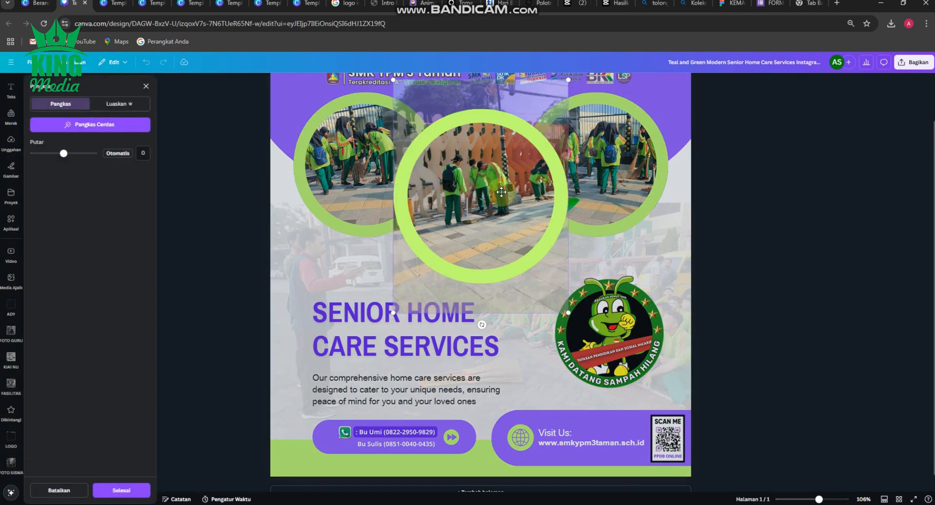
left_click_drag(502, 192, 510, 212)
left_click(754, 200)
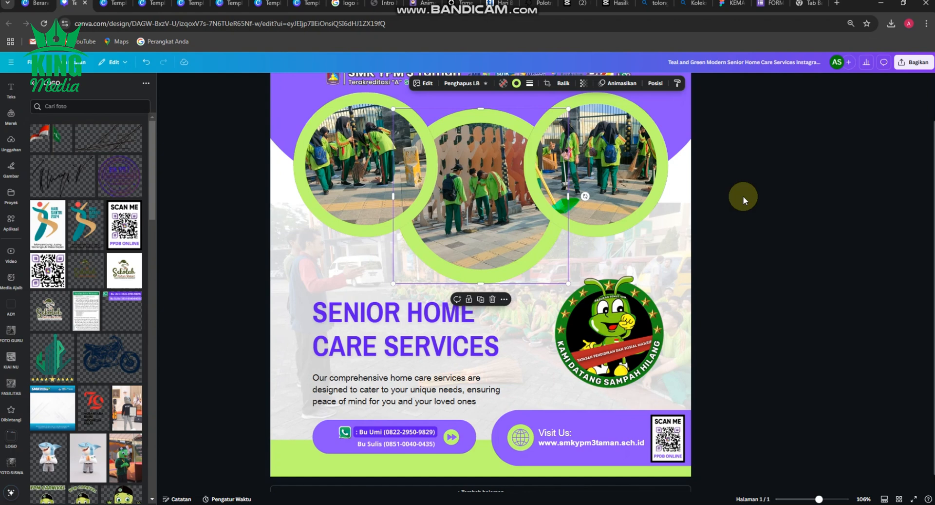
left_click(741, 196)
Shift the photo inside the left circular frame slightly down, placing the students lower in the circle
left_click(351, 128)
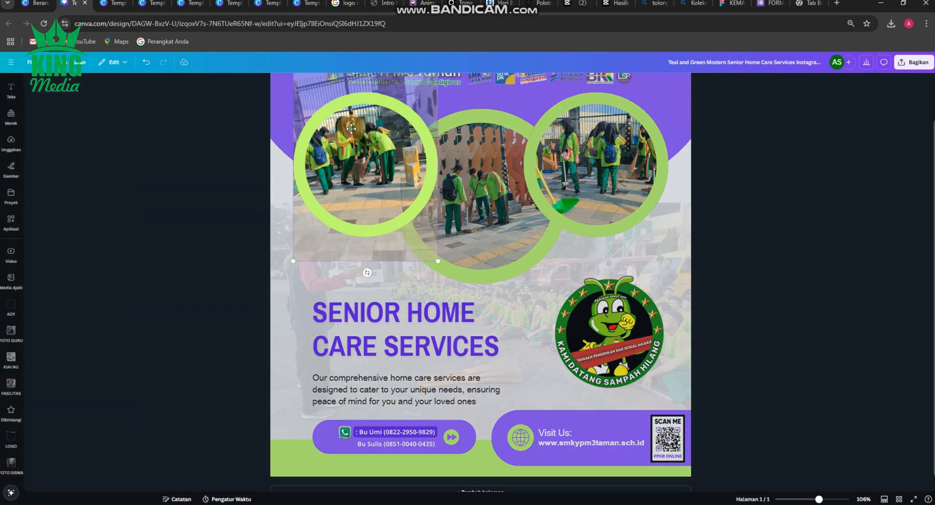
double_click(351, 128)
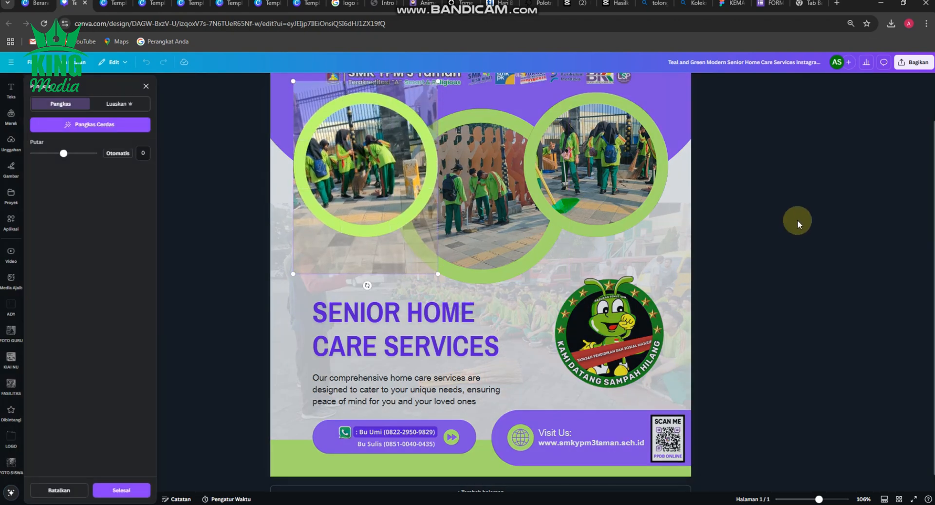
left_click(798, 225)
Shift the photo inside the right circular frame slightly down, placing the students lower in the circle
double_click(592, 150)
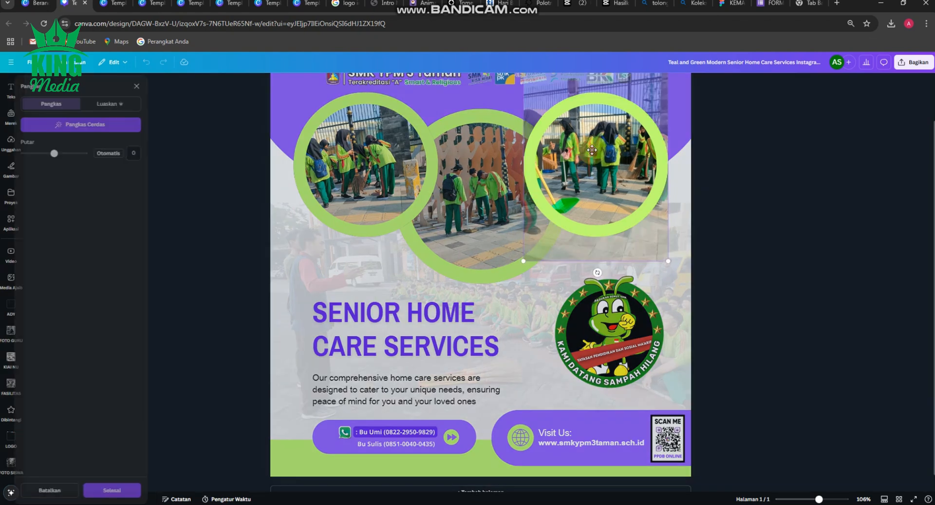
left_click_drag(592, 150, 579, 162)
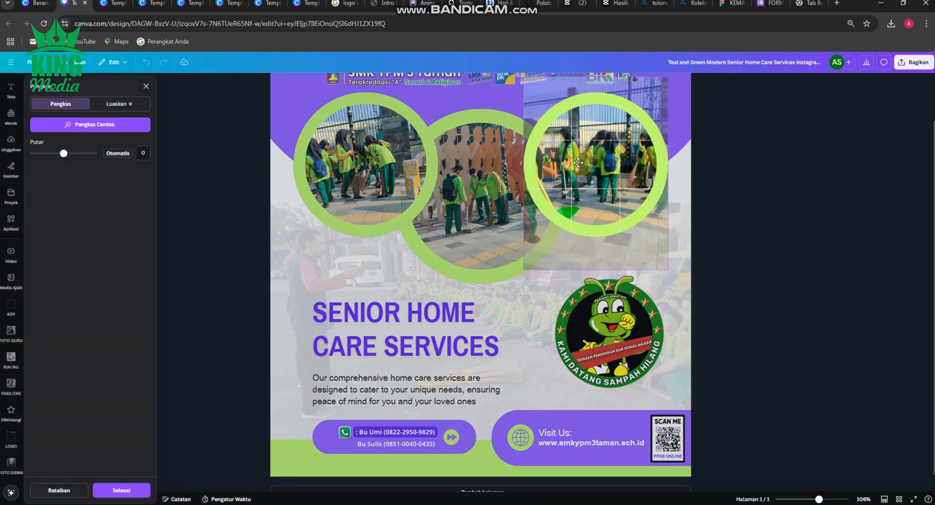
left_click(756, 177)
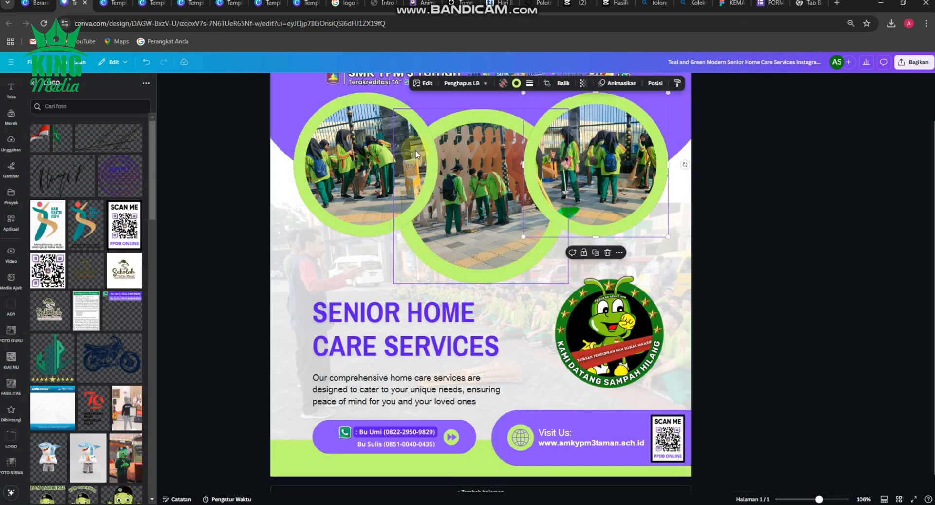
Rotate the photo inside the left circular frame slightly clockwise to straighten the scene
double_click(373, 146)
left_click_drag(366, 286, 351, 286)
left_click(720, 228)
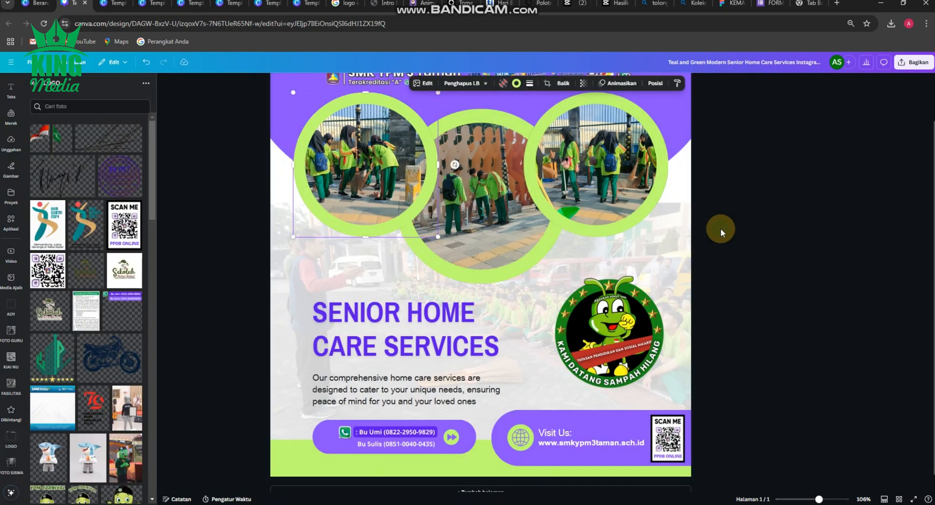
left_click(763, 209)
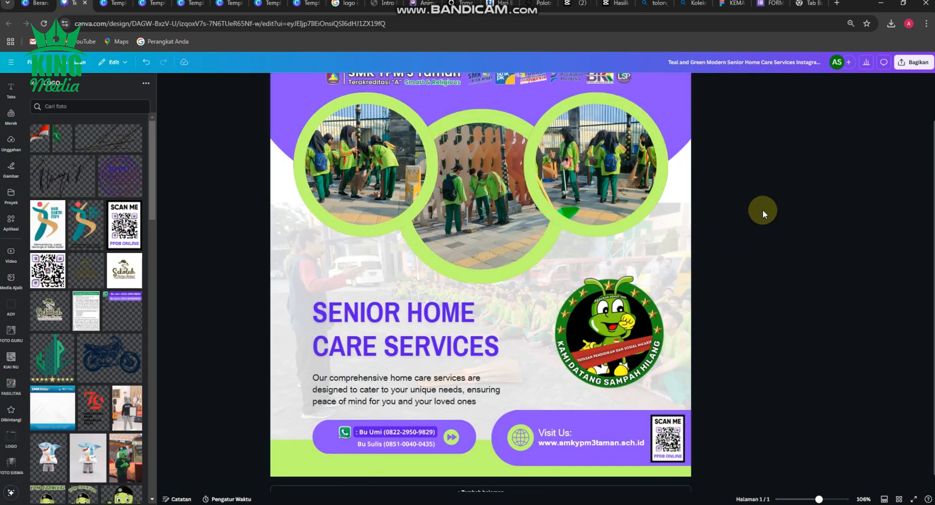
Replace the "SENIOR HOME CARE SERVICES" heading with "PASUKAN SEMUT YPM"
double_click(422, 316)
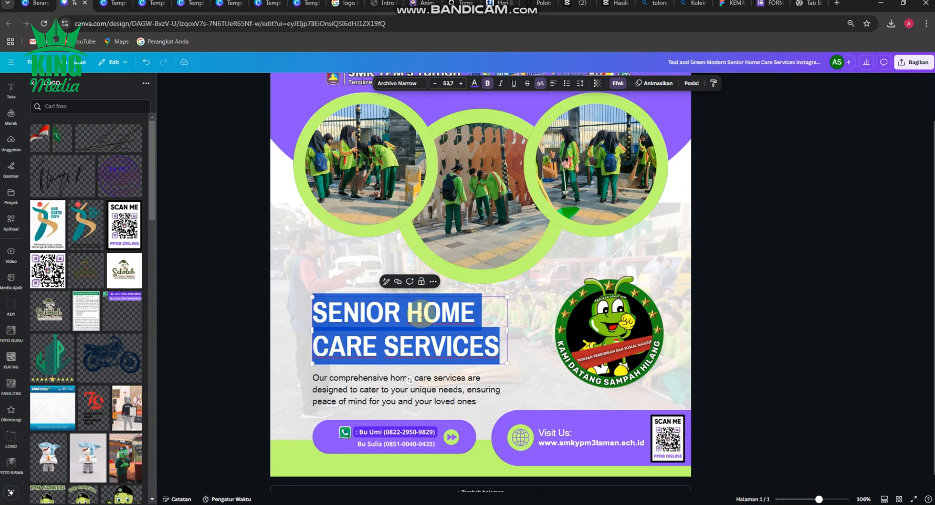
type("PA")
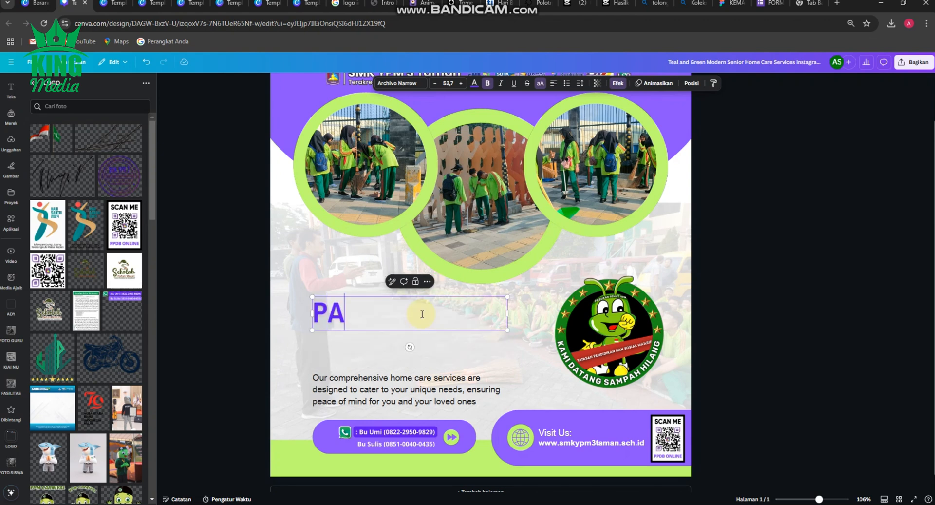
type("SUKAN")
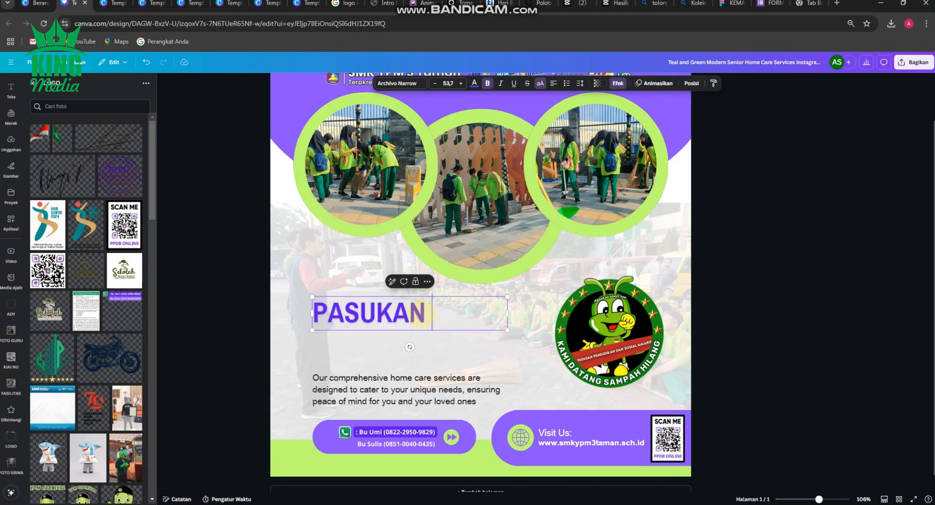
type(" SEMUT ")
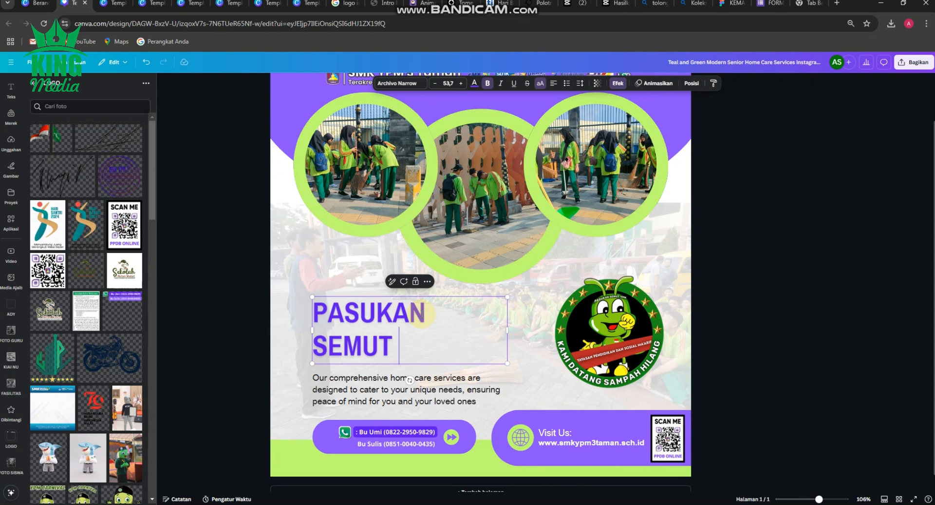
type("YPM")
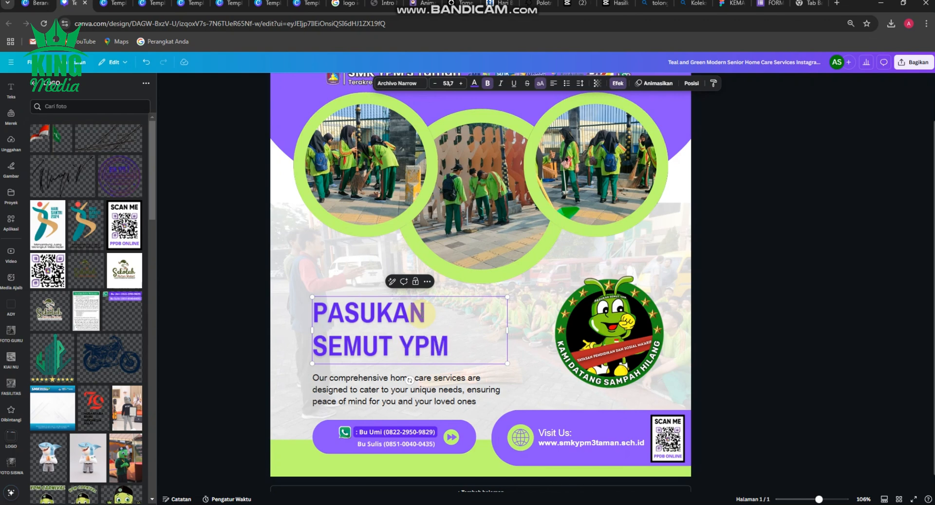
left_click(749, 251)
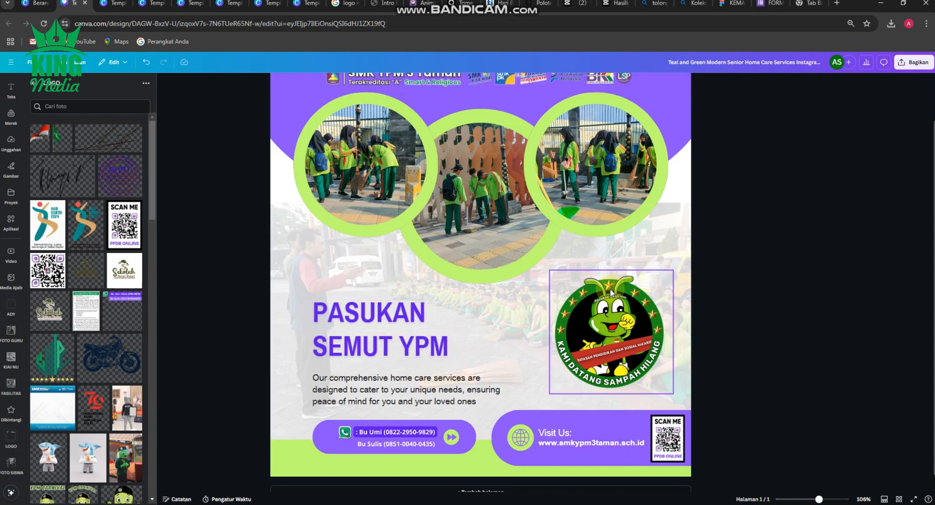
Set the font of the "PASUKAN SEMUT YPM" heading to Poppins Bold
left_click(374, 310)
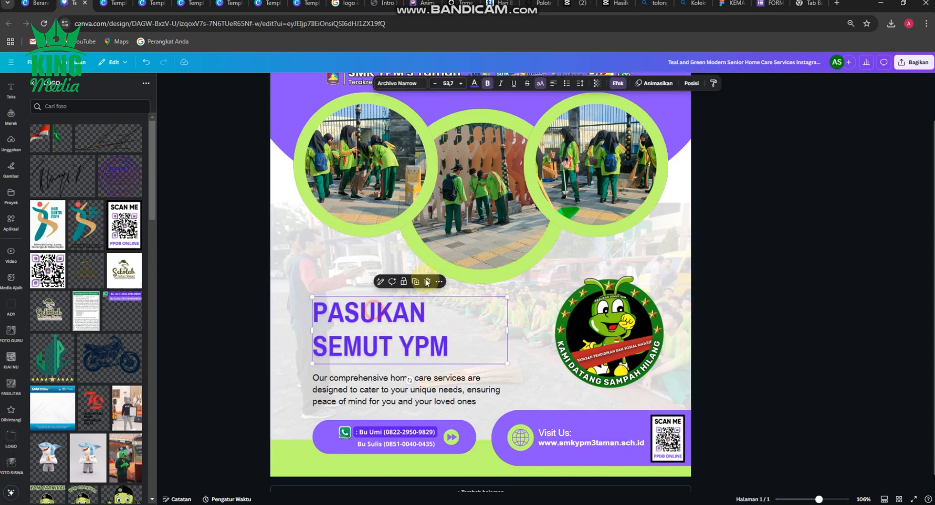
left_click(418, 86)
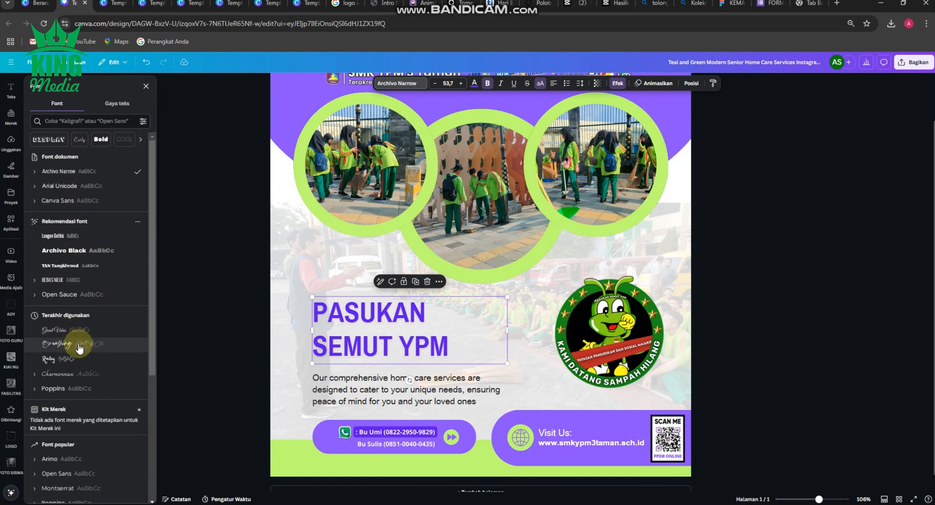
left_click(35, 388)
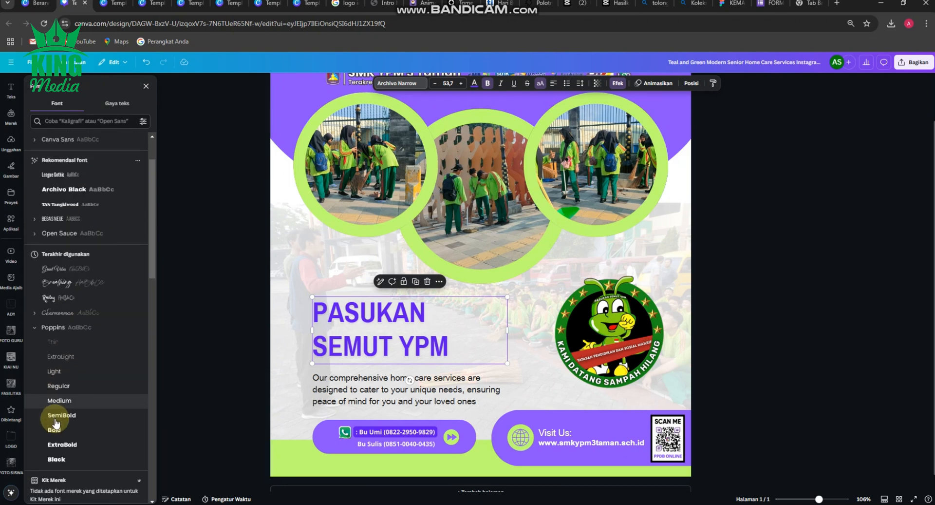
scroll(56, 424, "down", 1)
left_click(58, 393)
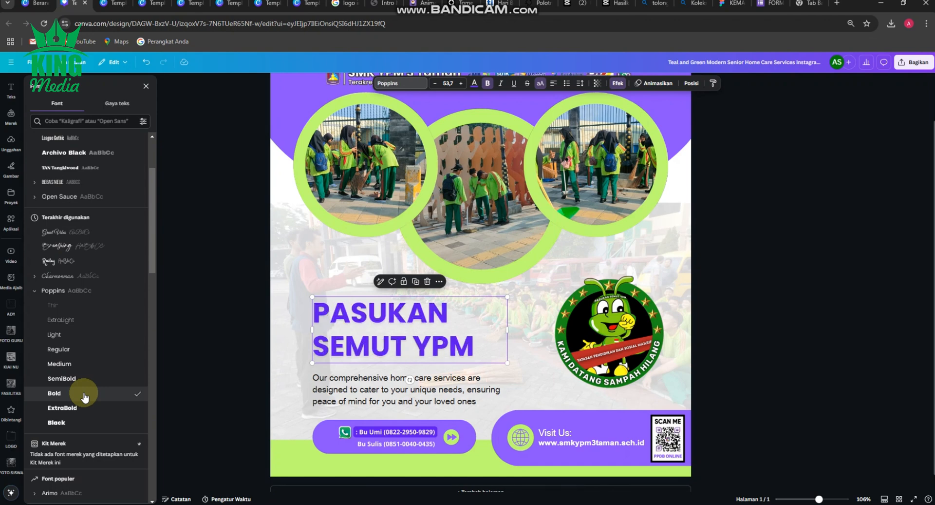
left_click(232, 317)
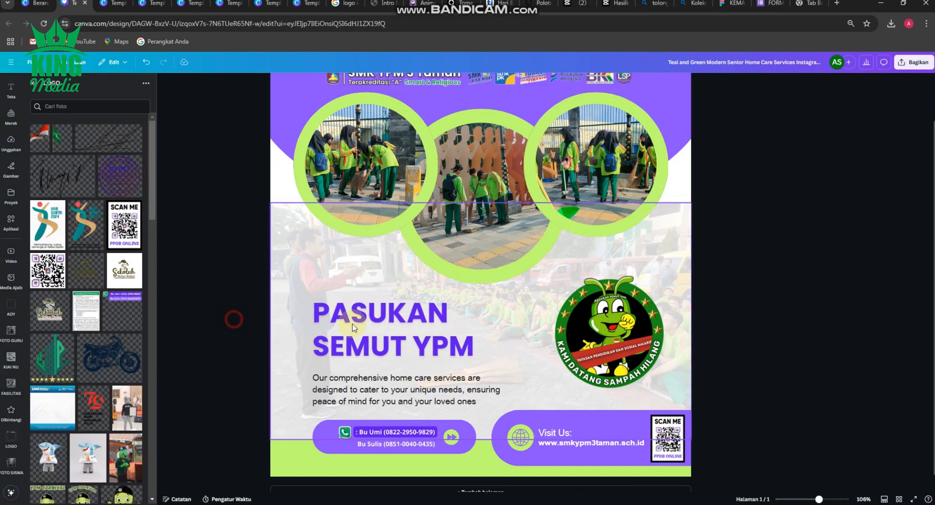
Turn off all capitals for the heading so it reads "Pasukan Semut YPM", and reduce its line spacing to 1.04
left_click(388, 316)
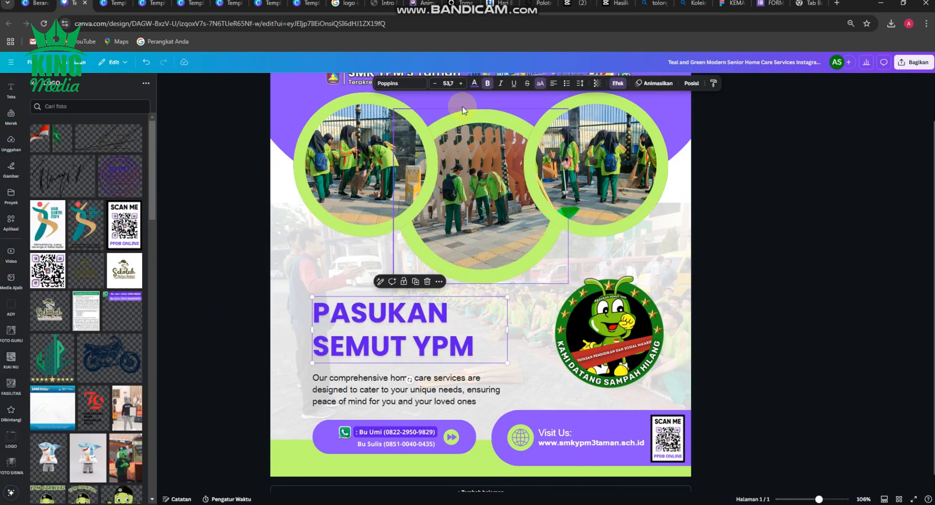
left_click(540, 84)
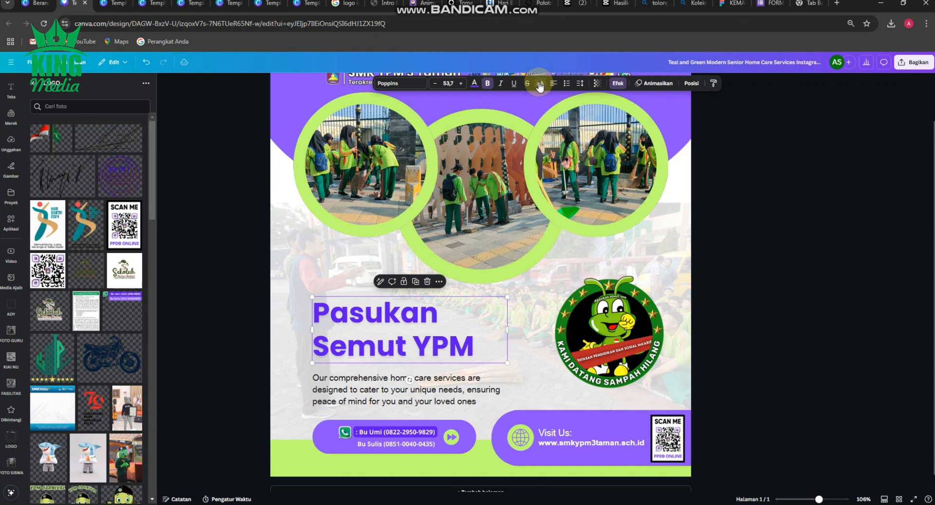
left_click(579, 83)
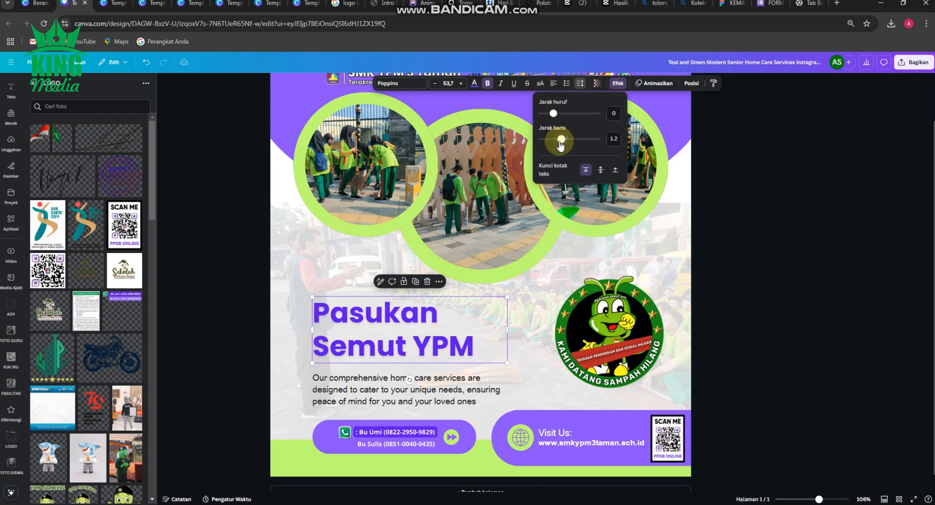
left_click_drag(561, 141, 558, 143)
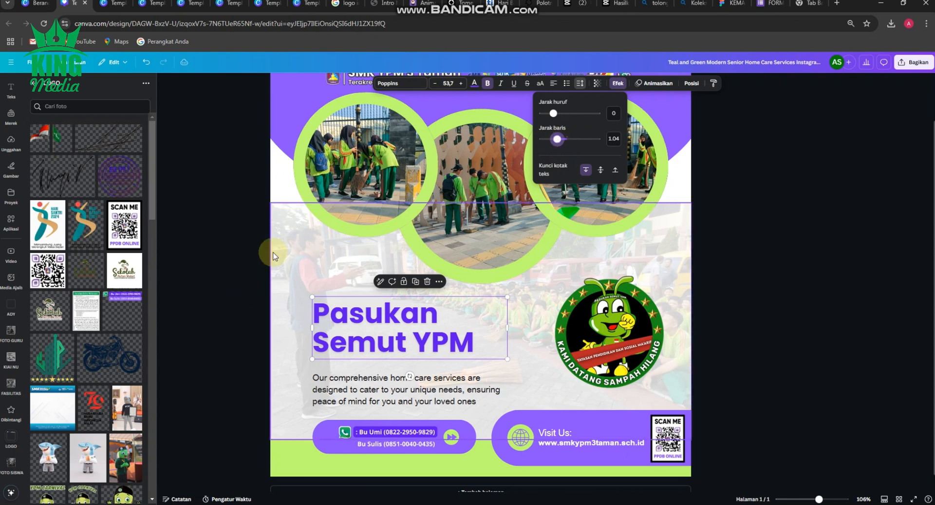
left_click(260, 253)
left_click(259, 253)
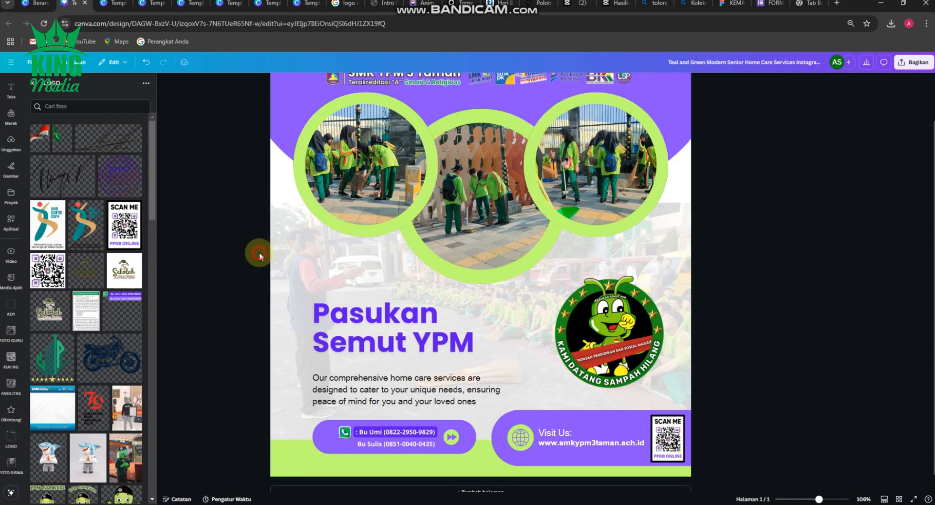
Replace the description with "Beraksi membersihkan dan sapu bersih sampah - sampah yang berserakan seusai acara YPM Bersholawat di Gelora Delta Sidoarjo"
triple_click(384, 381)
type("Beraksi ")
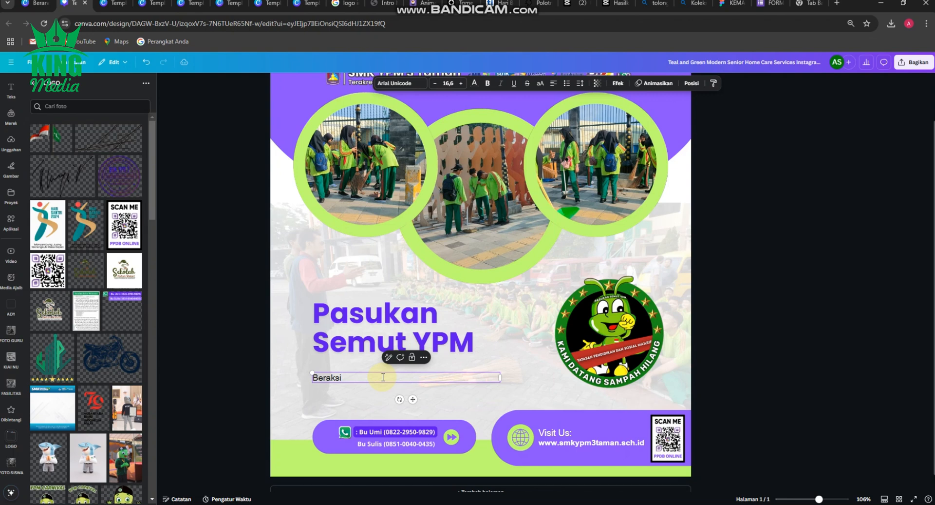
type("membersihkan dan sapu bersih sam")
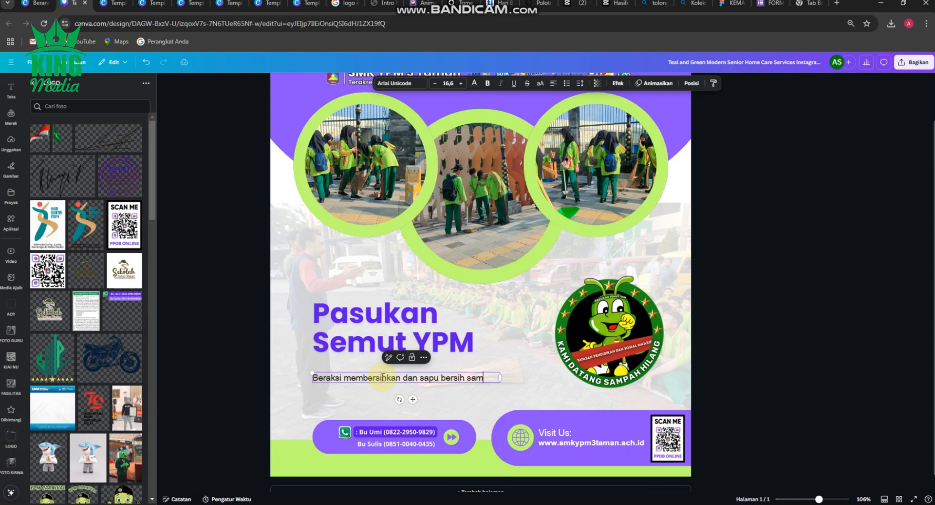
type("pah")
key("Return")
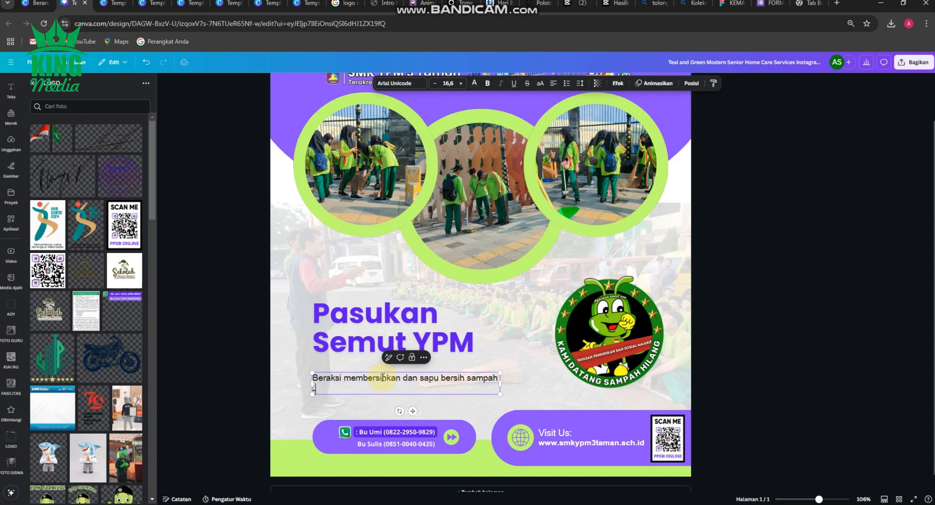
type("- sampah yang")
type("berserakan")
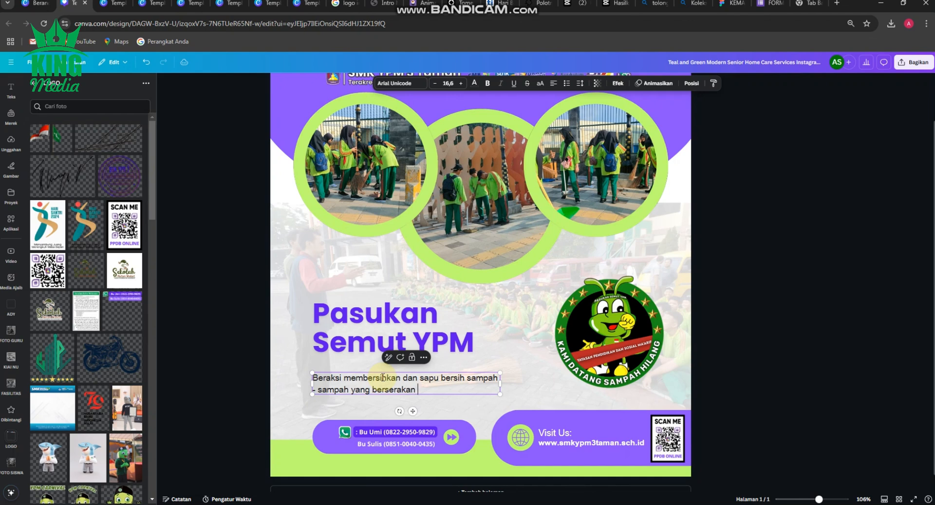
type(" seusai acara YPM Bersholawat ")
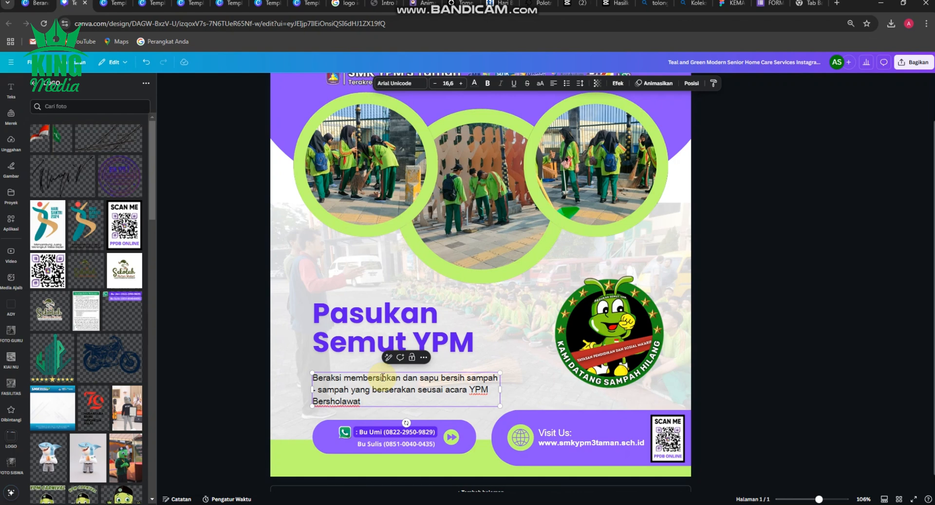
type("di G")
type("elora Delta Sidoarjo")
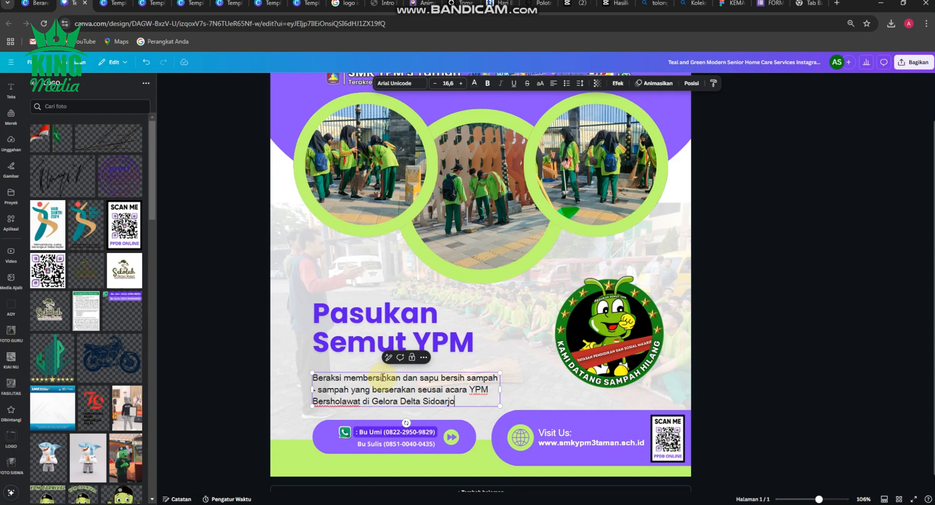
left_click(753, 283)
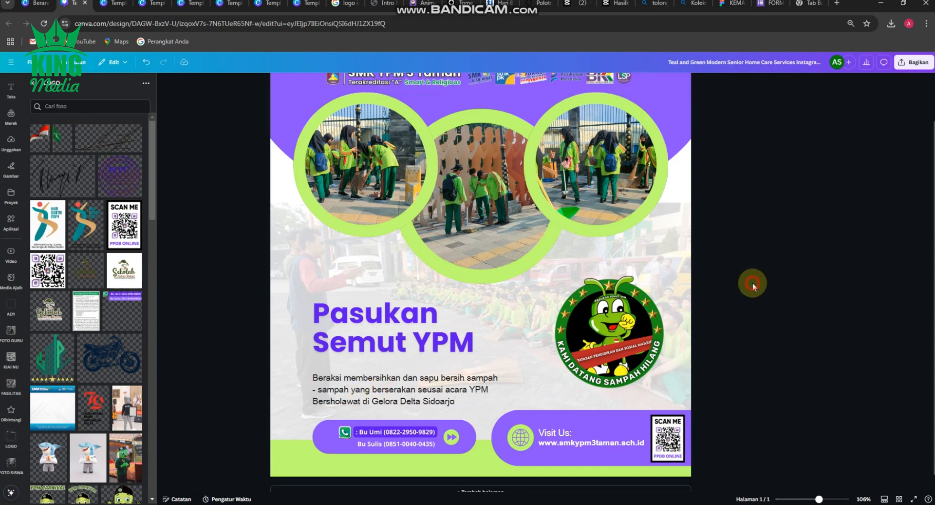
Enlarge the ant mascot logo from its centre to 350 by 350, keeping it above the website banner
left_click(597, 333)
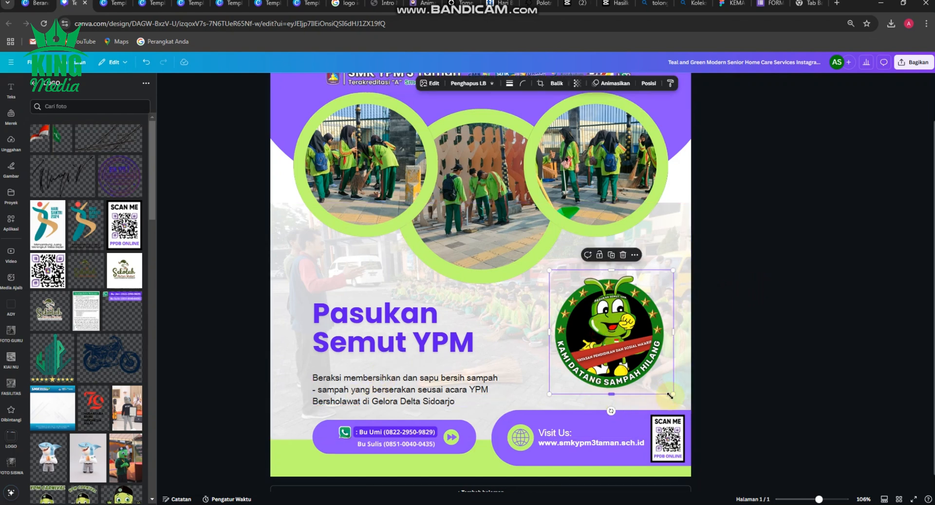
left_click_drag(673, 392, 680, 399)
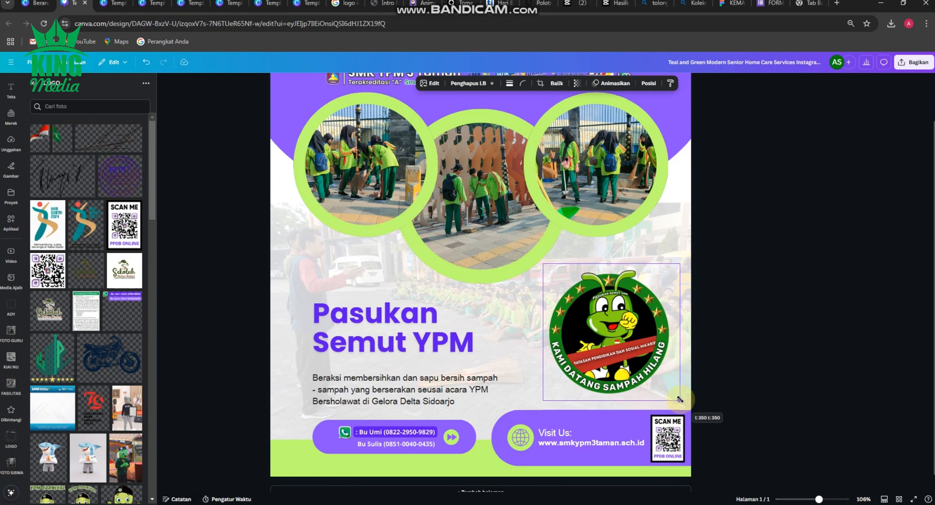
left_click(779, 293)
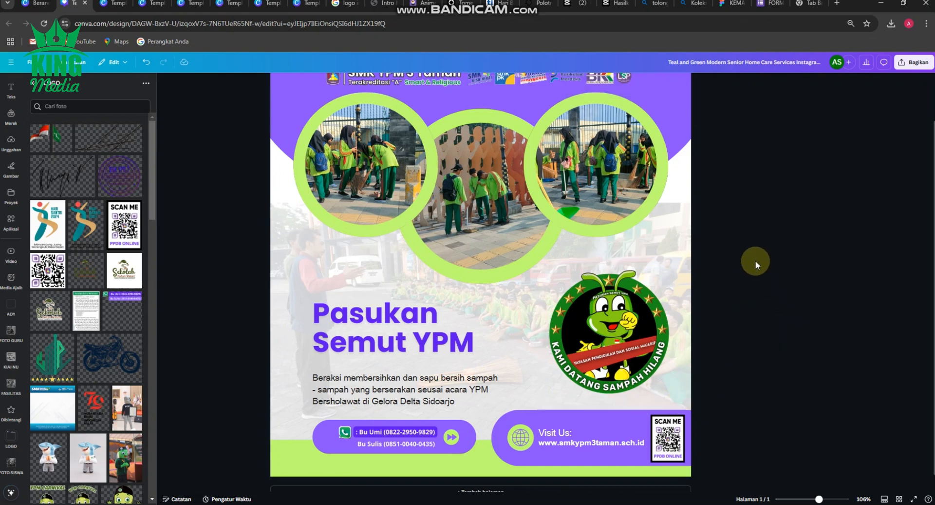
Rename the design as "PASUKAN SEMUT YPM"
scroll(754, 250, "down", 3)
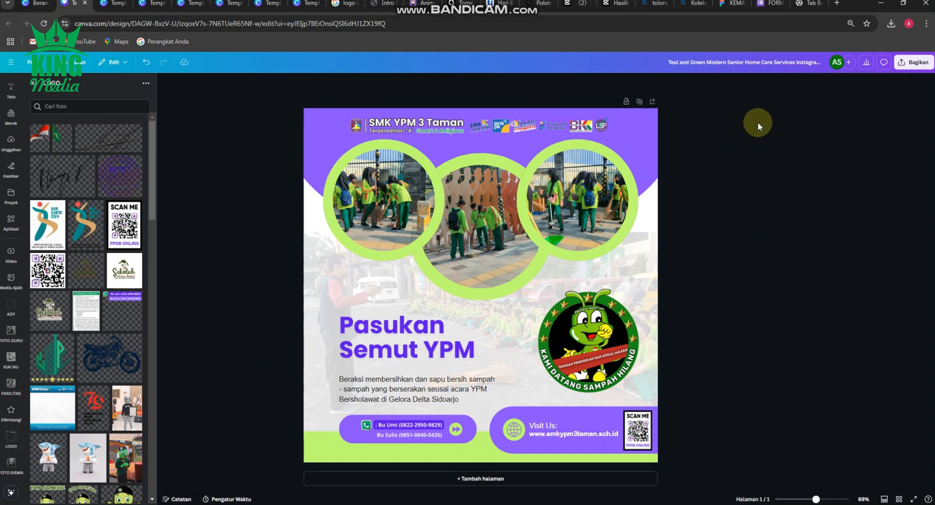
left_click(788, 62)
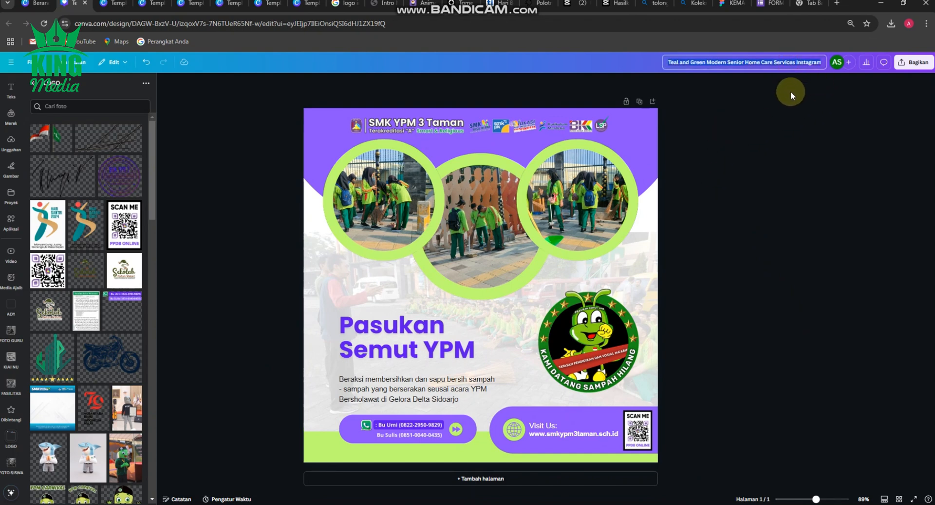
type("PAS")
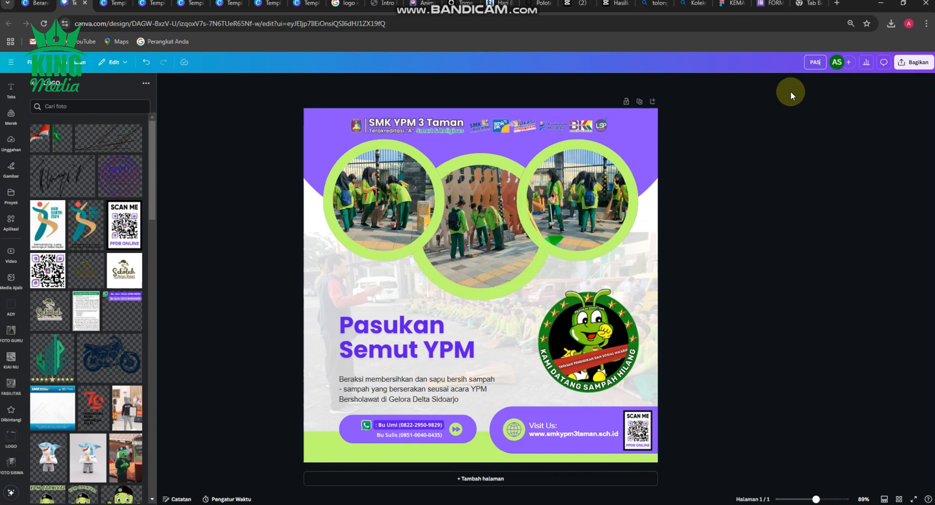
type("UKAN SEMUT YPM")
key("Return")
left_click(898, 63)
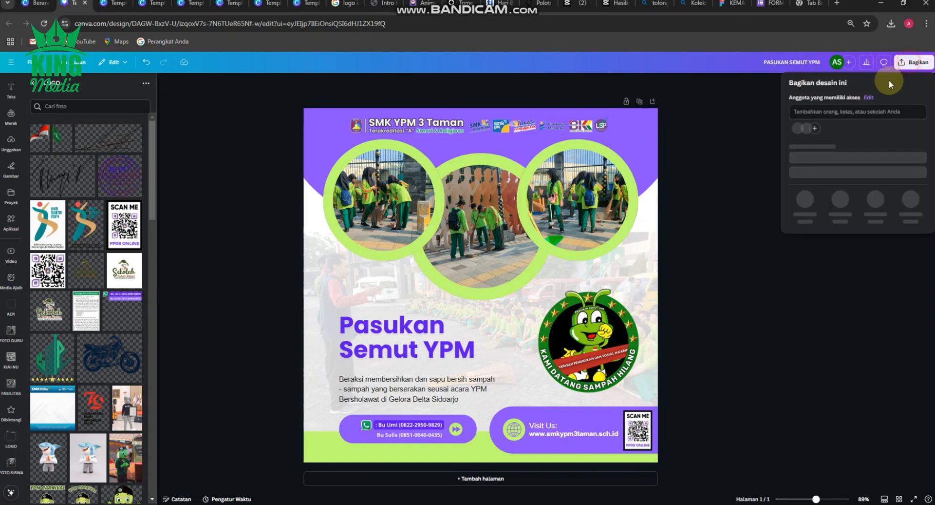
left_click(812, 214)
left_click(885, 114)
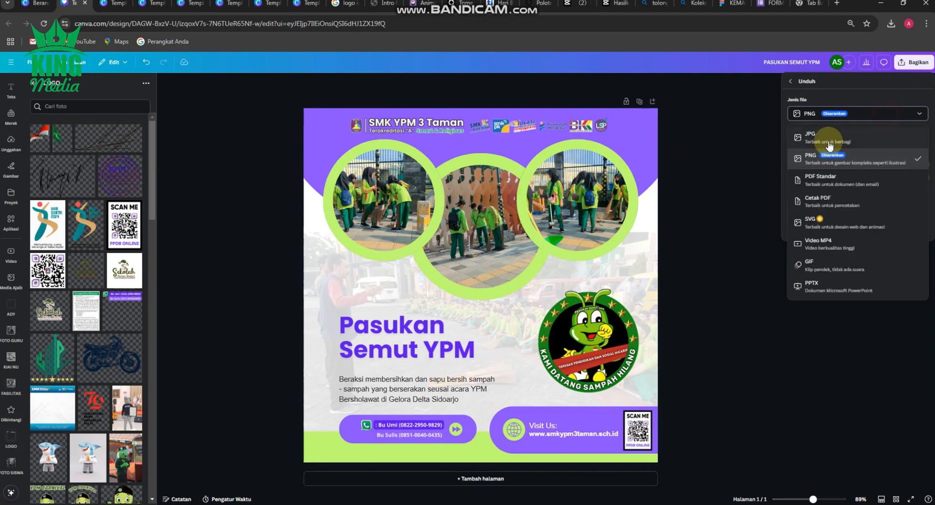
left_click(835, 145)
left_click(859, 238)
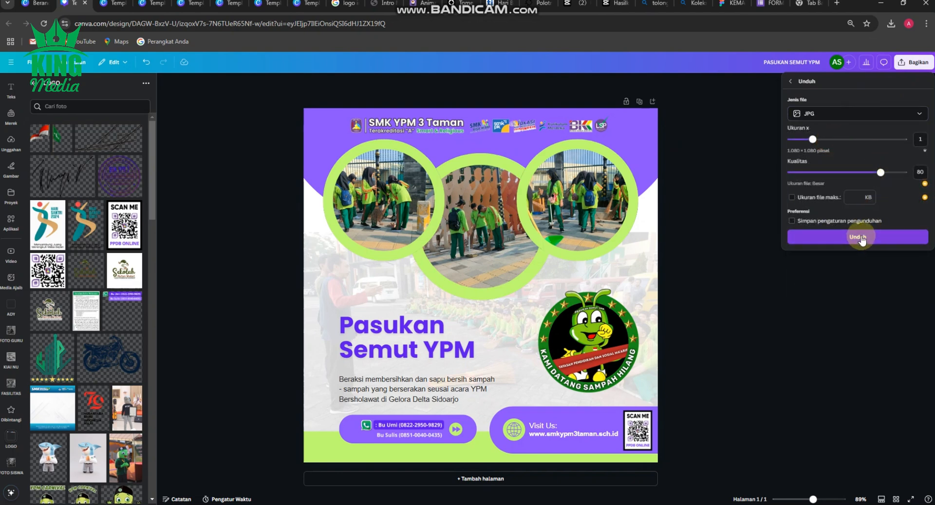
left_click(810, 293)
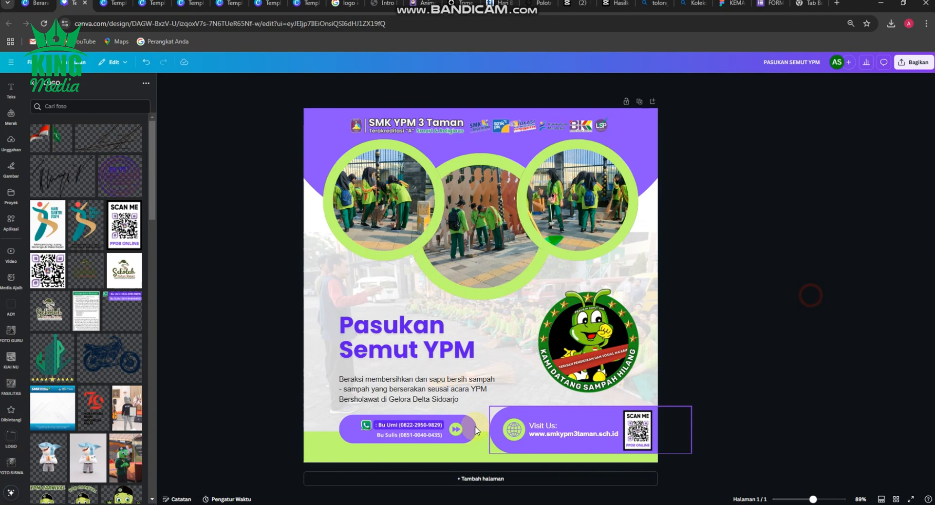
Move the description text up closer to the heading and scale it up to font size 17.4, about 504 by 90
left_click(445, 388)
left_click_drag(446, 388, 444, 379)
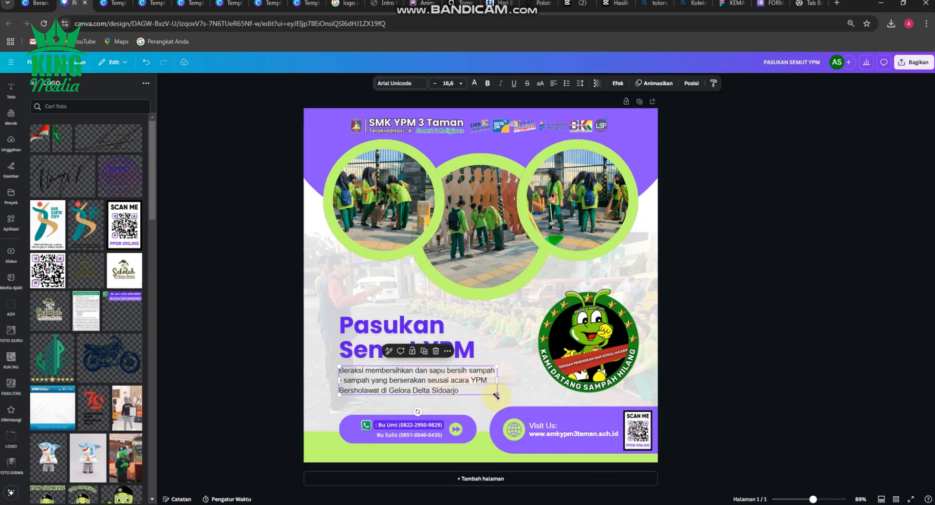
left_click_drag(496, 395, 503, 401)
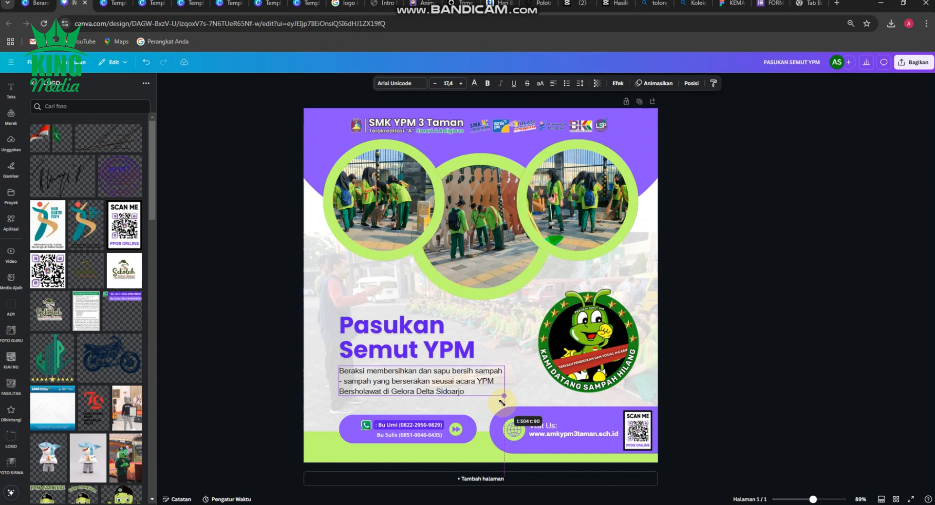
left_click(728, 329)
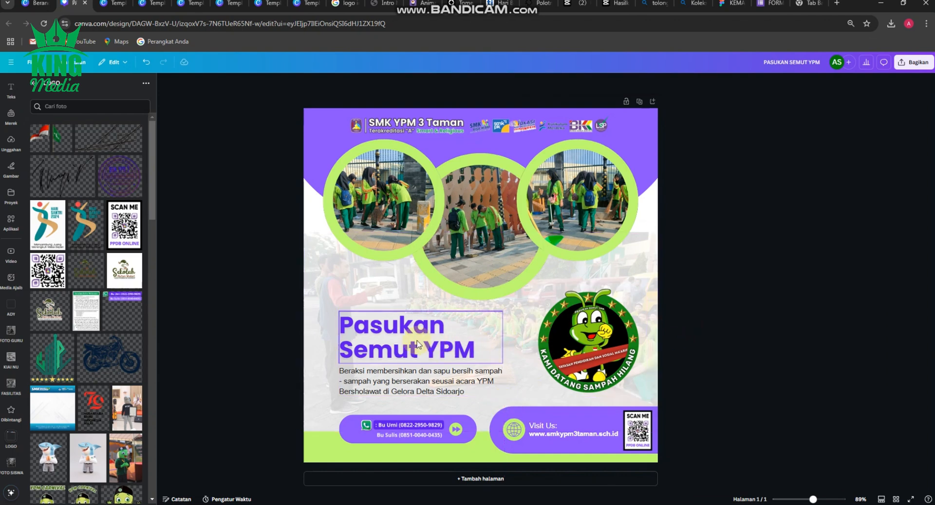
Shift the "Pasukan Semut YPM" heading up slightly and move the description up by a similar amount beneath it
left_click_drag(390, 351, 390, 345)
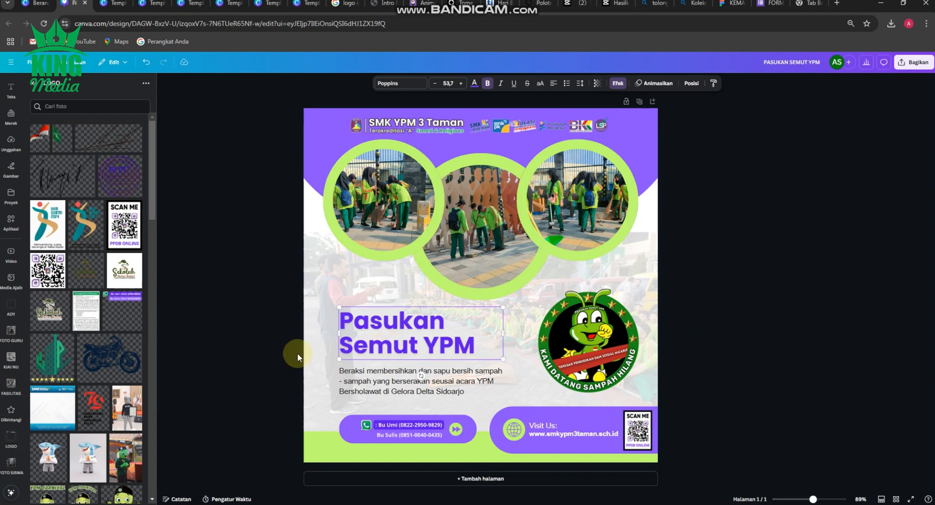
left_click(220, 342)
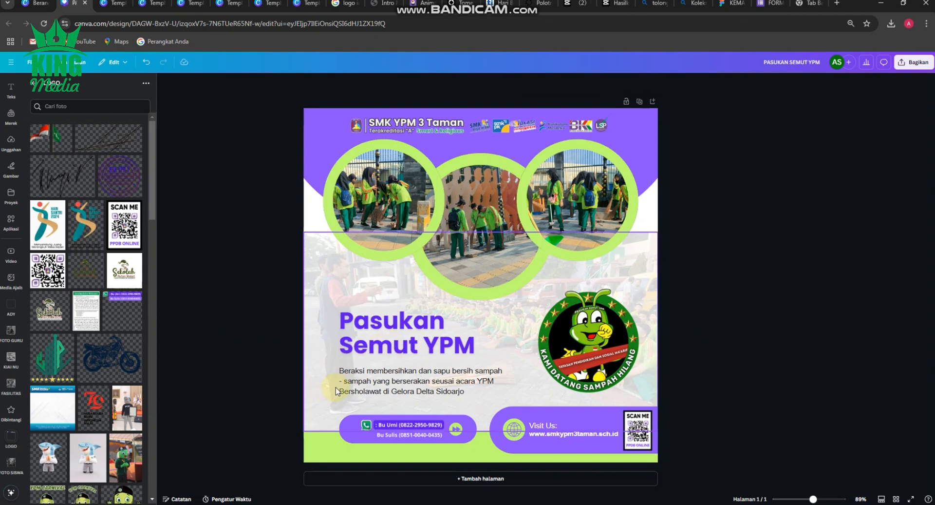
left_click(417, 380)
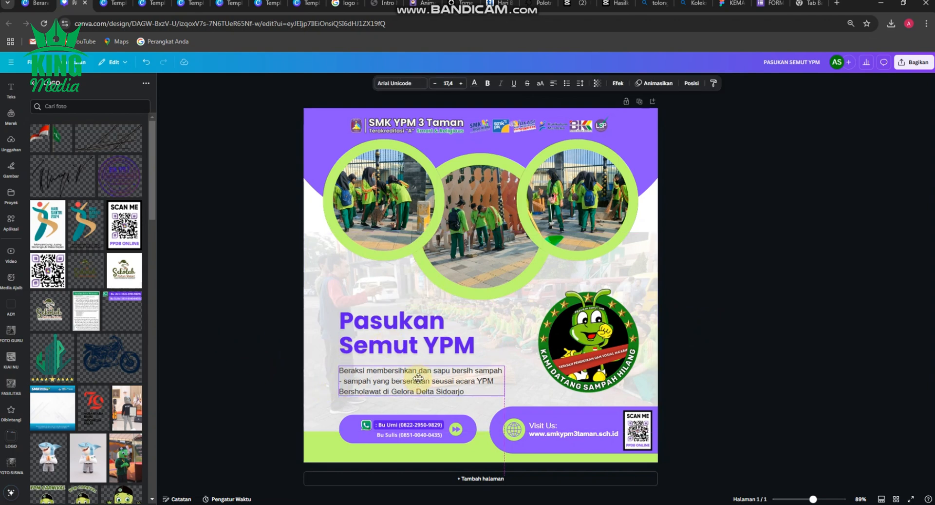
left_click_drag(418, 380, 419, 376)
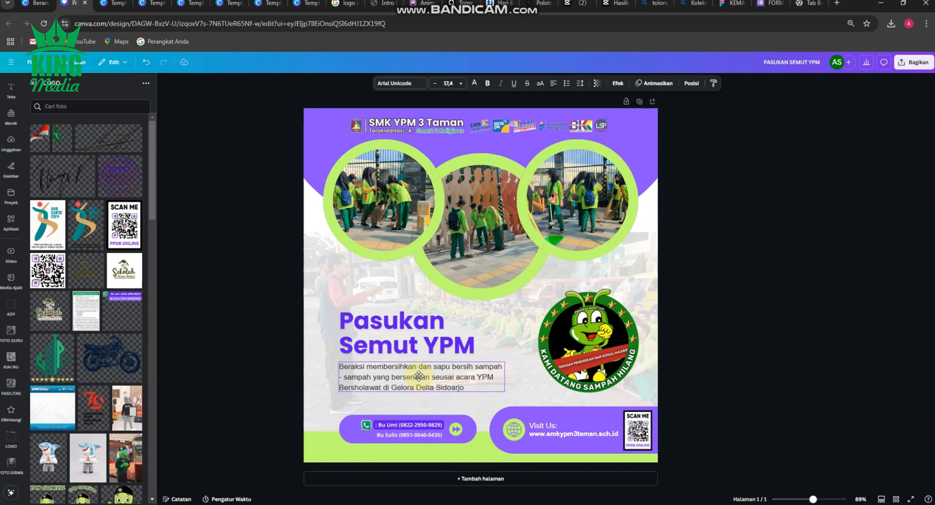
left_click(786, 330)
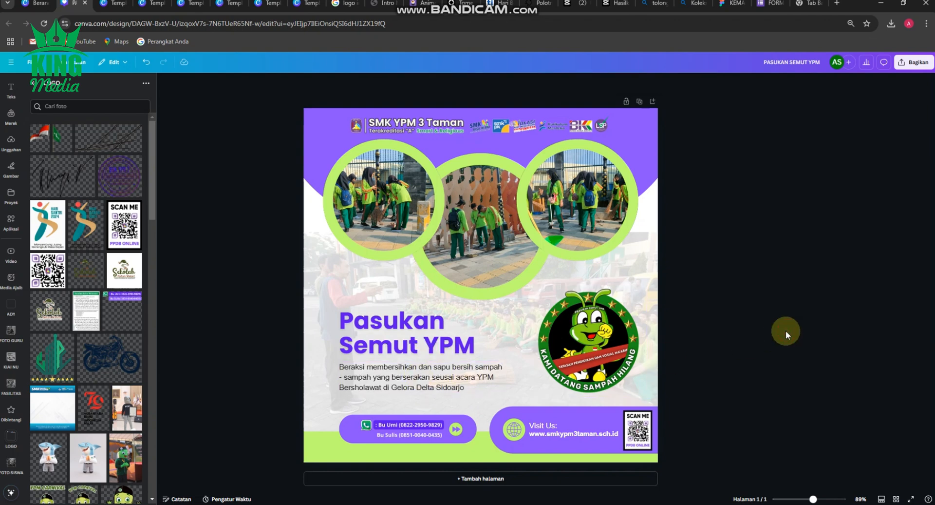
Download the design as a JPG, then check the downloaded image in the photo viewer and close it
left_click(914, 62)
left_click(806, 211)
left_click(872, 113)
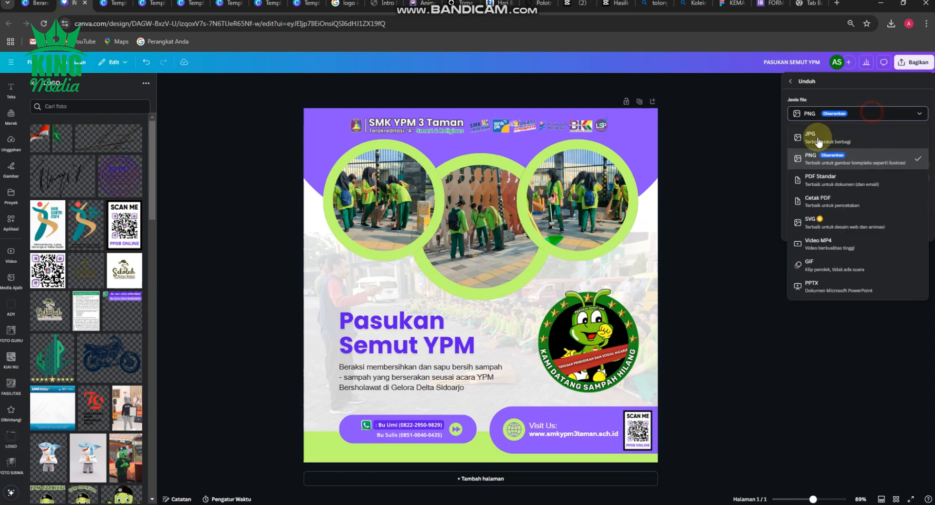
left_click(820, 155)
left_click(869, 239)
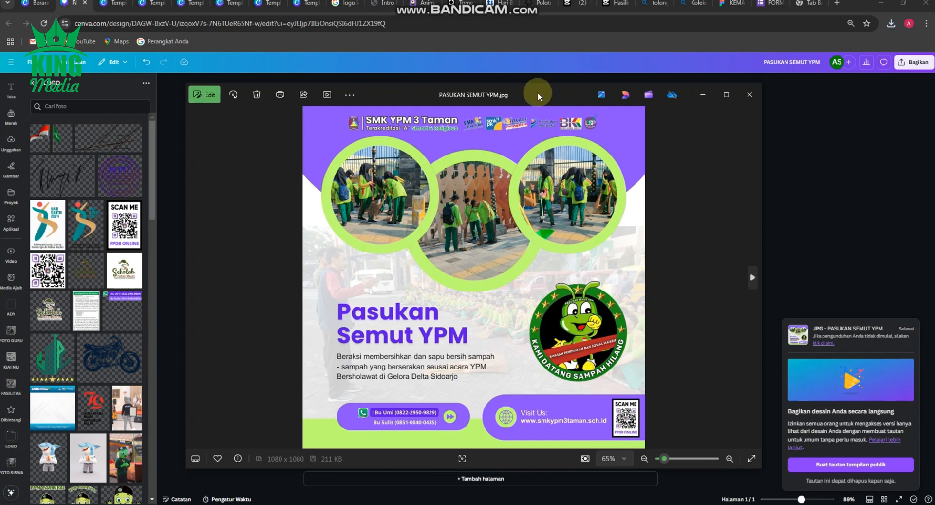
left_click_drag(537, 92, 619, 62)
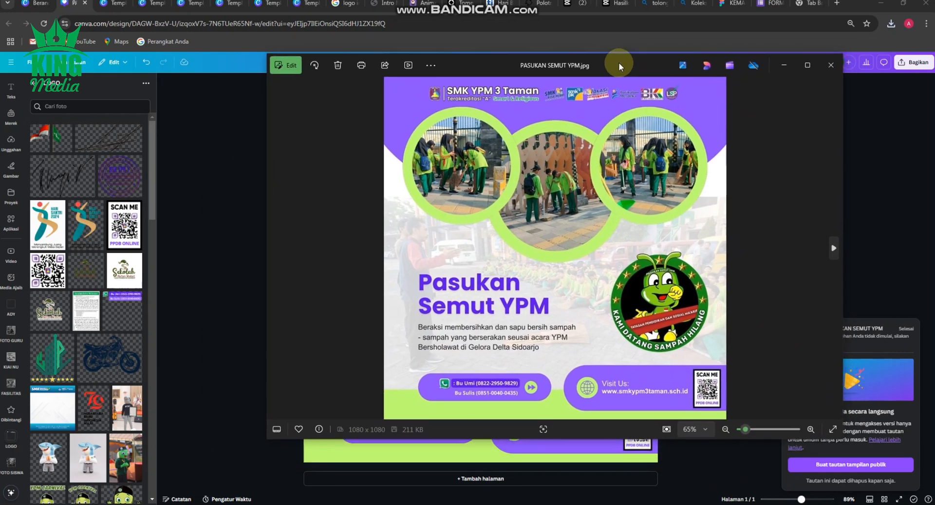
left_click(830, 65)
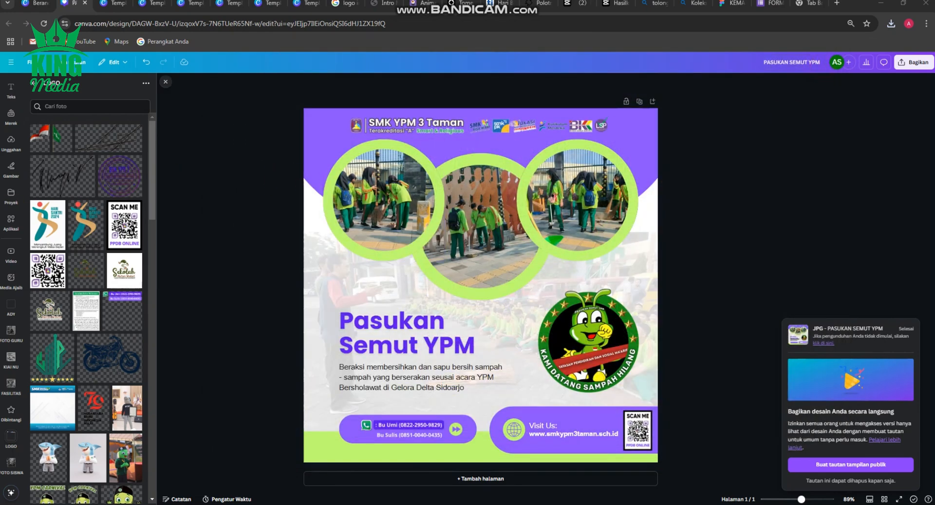